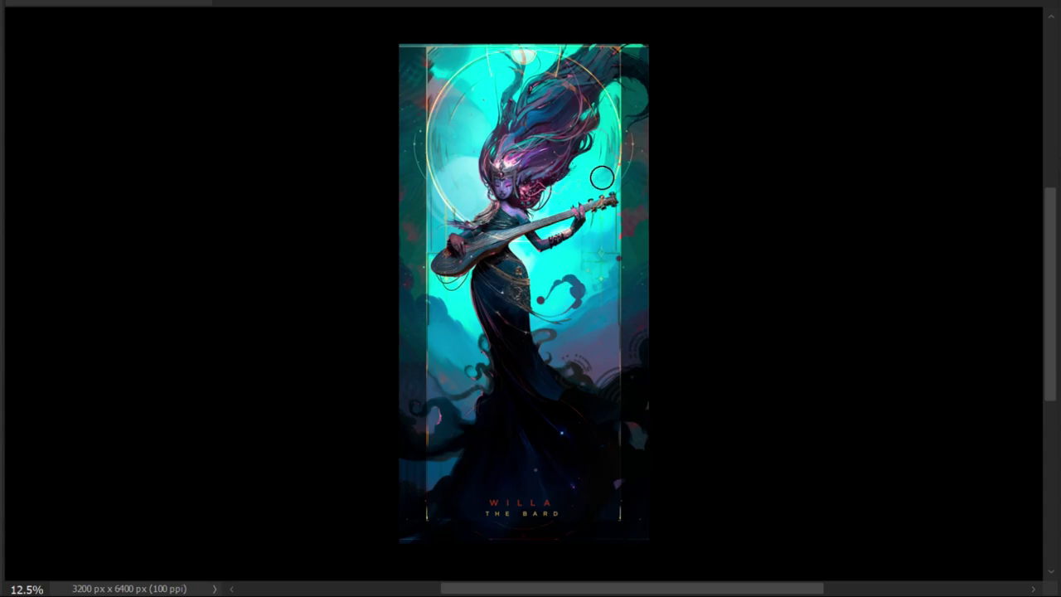
- Enlarge the brush and try a pink lightening stroke on the hair, then undo it
{"action": "key", "text": "bracketright"}
{"action": "key", "text": "bracketright"}
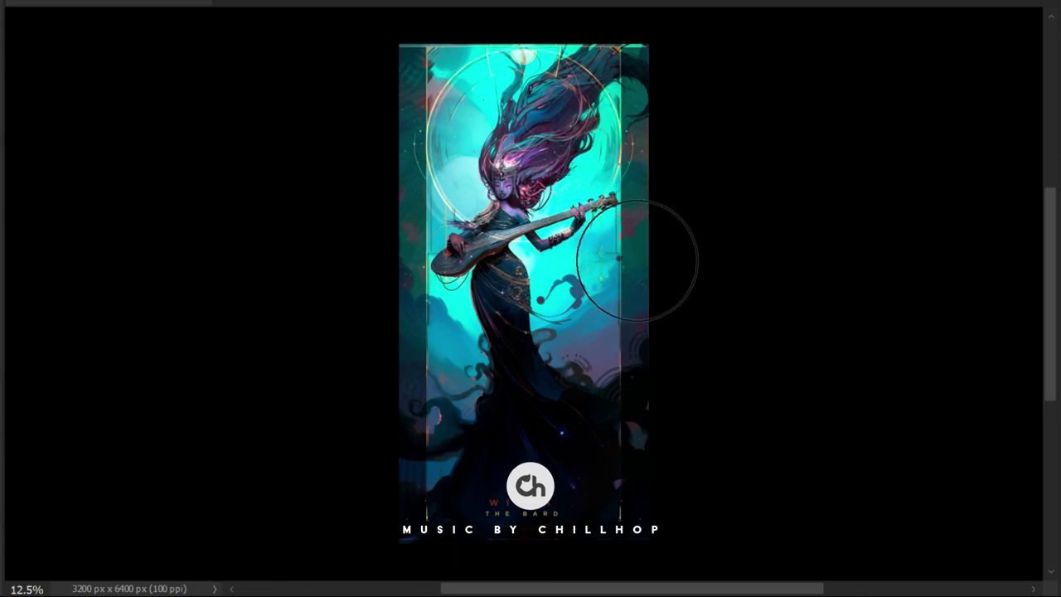
{"action": "key", "text": "bracketright"}
{"action": "key", "text": "bracketright"}
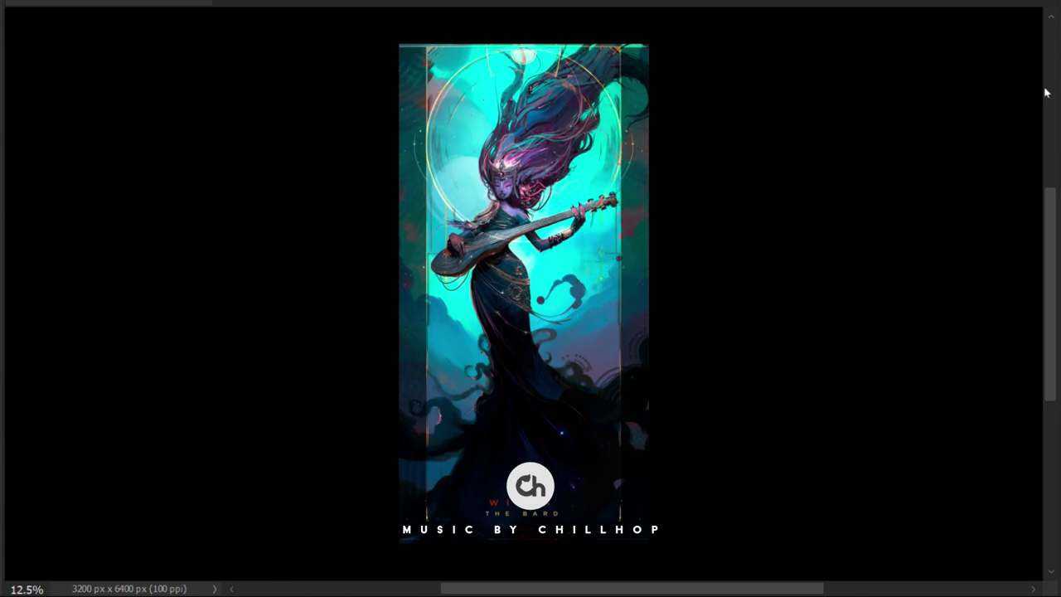
{"action": "key", "text": "minus"}
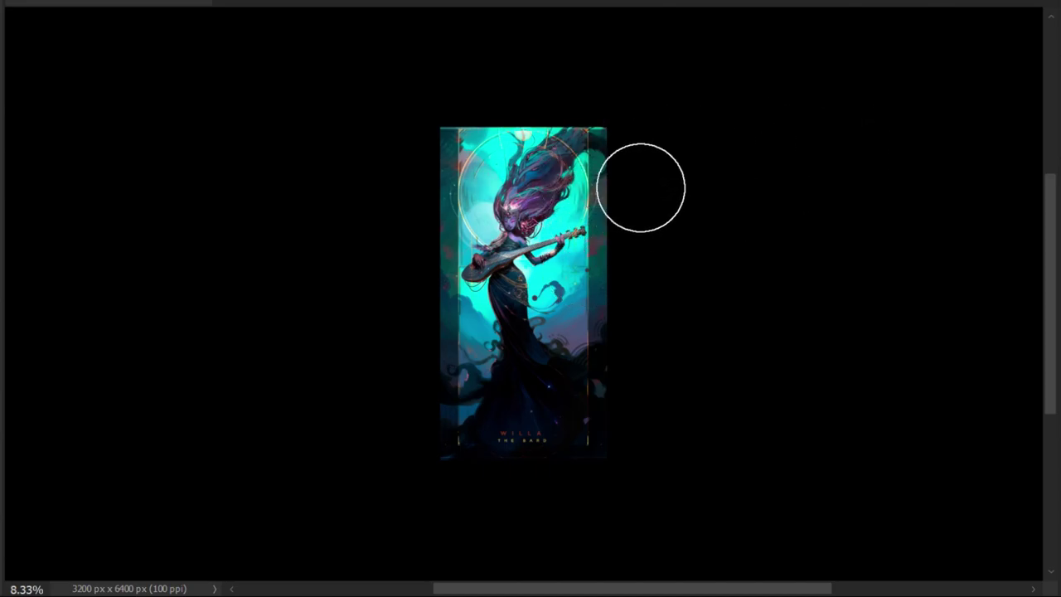
{"action": "left_click_drag", "start_coordinate": [651, 206], "coordinate": [719, 202]}
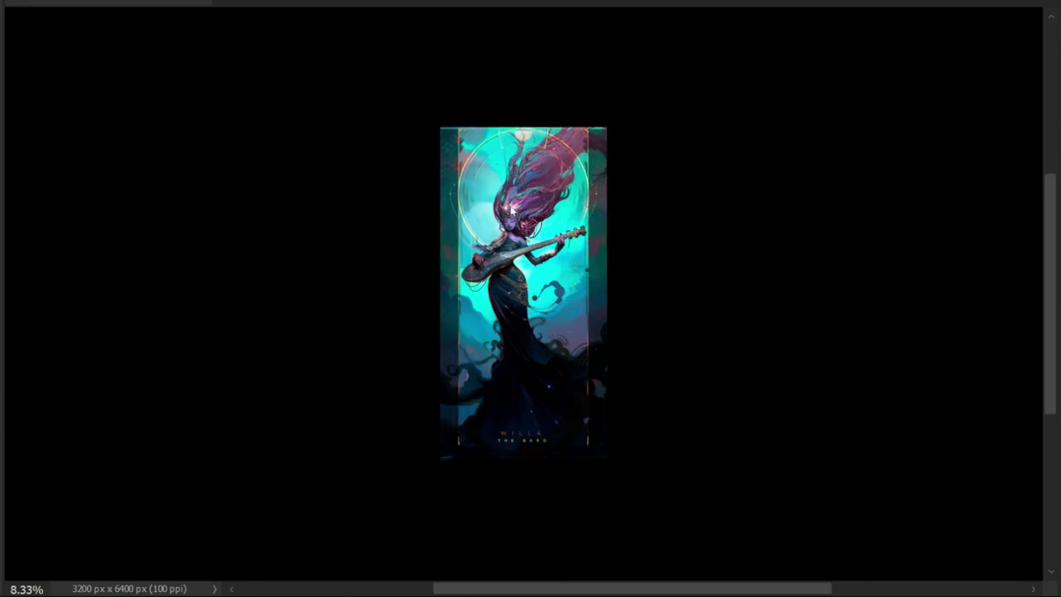
{"action": "left_click_drag", "start_coordinate": [607, 196], "coordinate": [526, 256]}
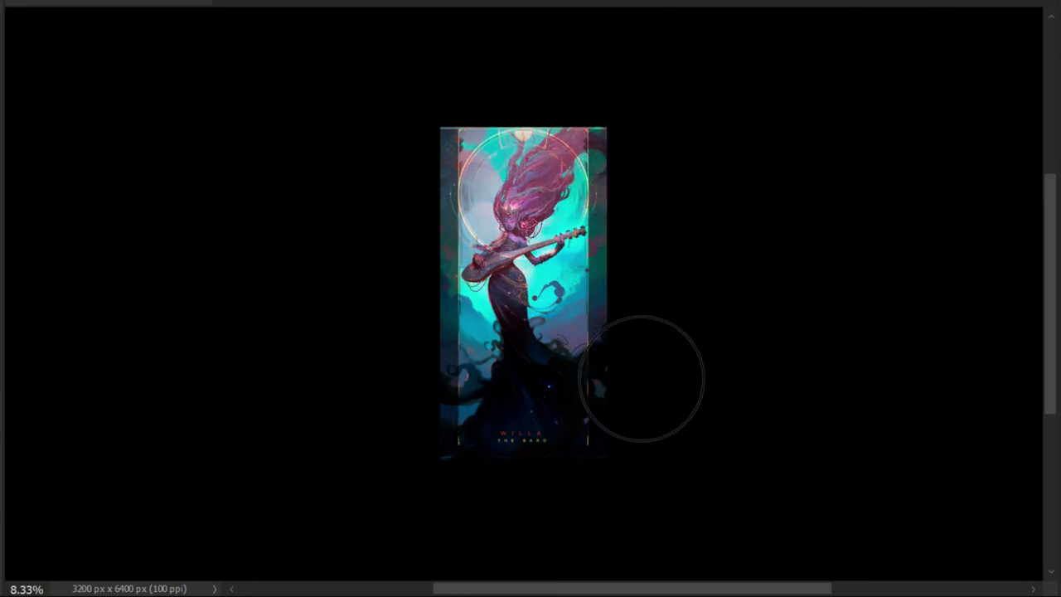
{"action": "key", "text": "ctrl+z"}
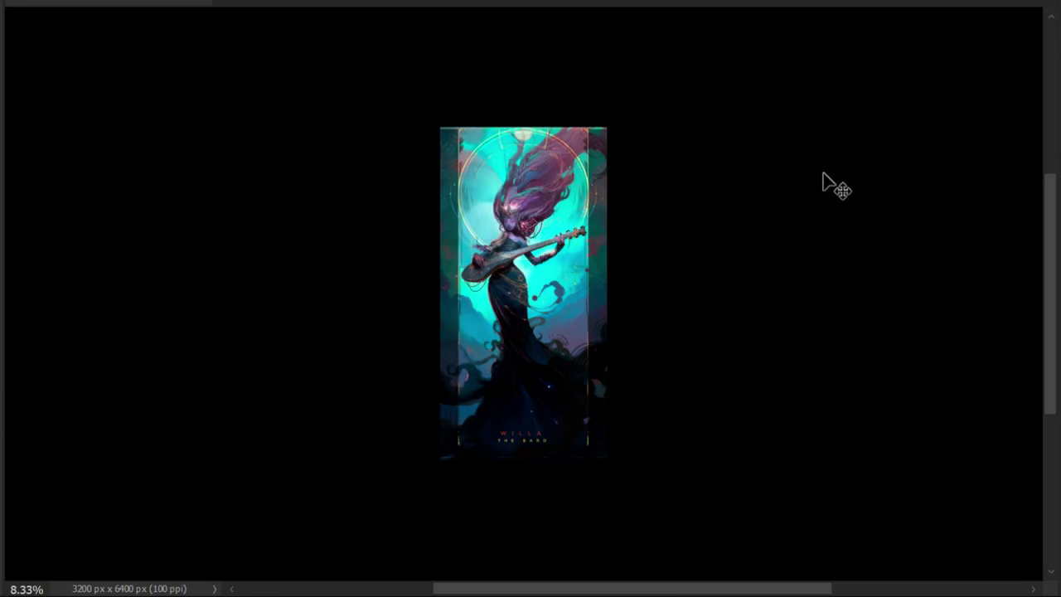
{"action": "key", "text": "ctrl+z"}
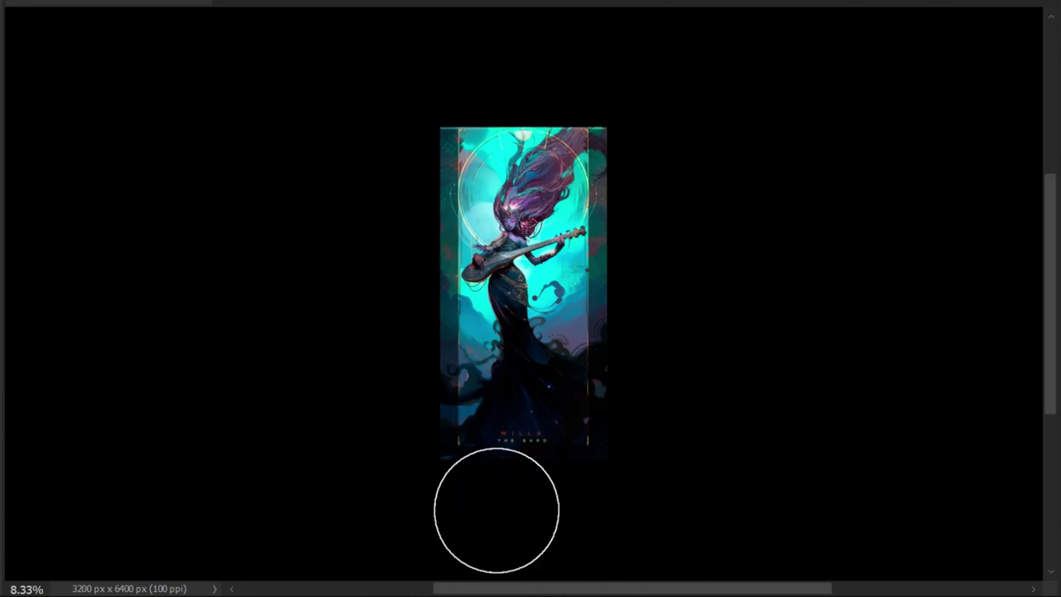
- Tint the lower-left of the portrait a faint pink-red
{"action": "left_click_drag", "start_coordinate": [495, 509], "coordinate": [519, 488]}
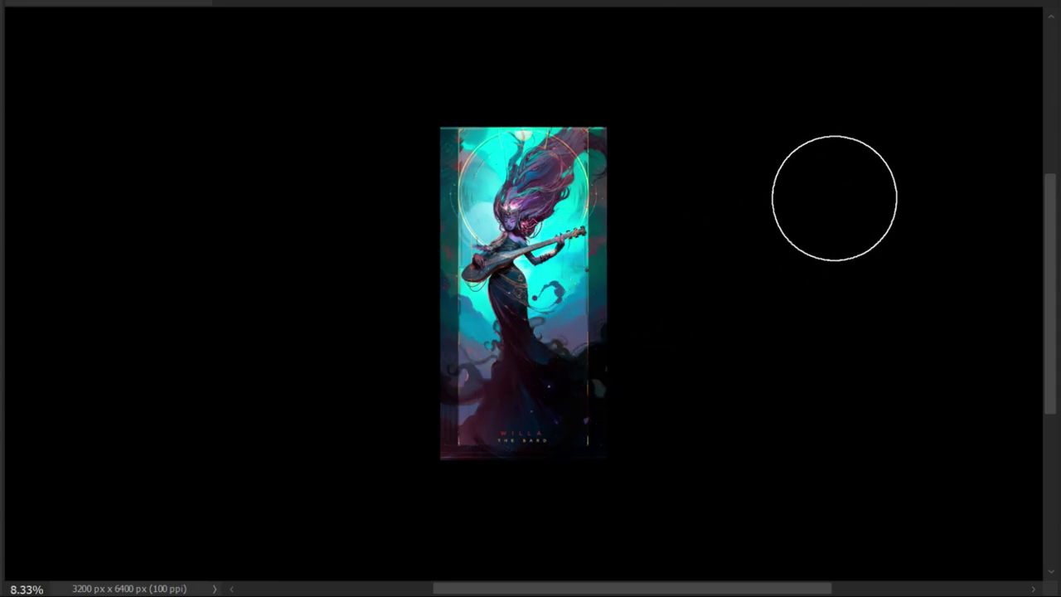
{"action": "scroll", "coordinate": [770, 147], "scroll_direction": "down", "scroll_amount": 2}
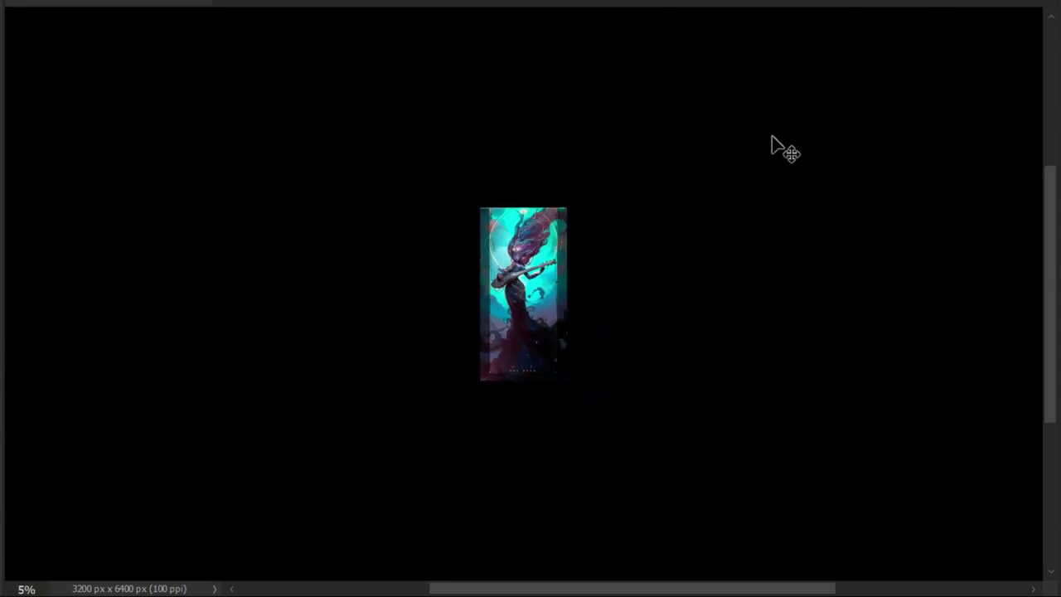
{"action": "scroll", "coordinate": [770, 147], "scroll_direction": "down", "scroll_amount": 2}
{"action": "scroll", "coordinate": [770, 147], "scroll_direction": "up", "scroll_amount": 3}
{"action": "scroll", "coordinate": [772, 139], "scroll_direction": "up", "scroll_amount": 1}
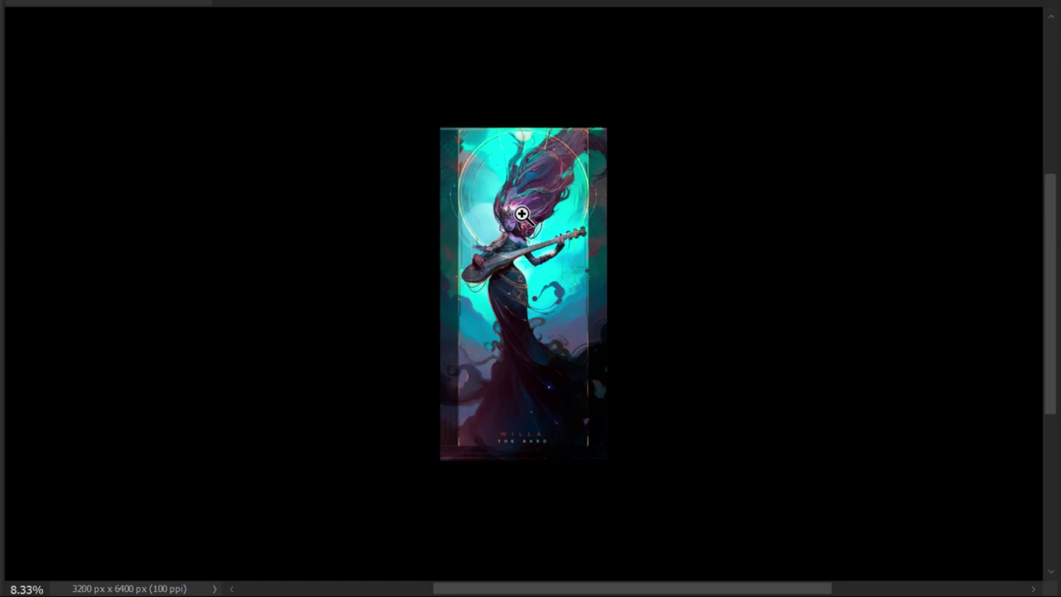
{"action": "key", "text": "plus"}
{"action": "key", "text": "plus"}
- Sample a colour from the bard's head and zoom out to the whole painting
{"action": "left_click", "coordinate": [514, 153], "text": "ctrl"}
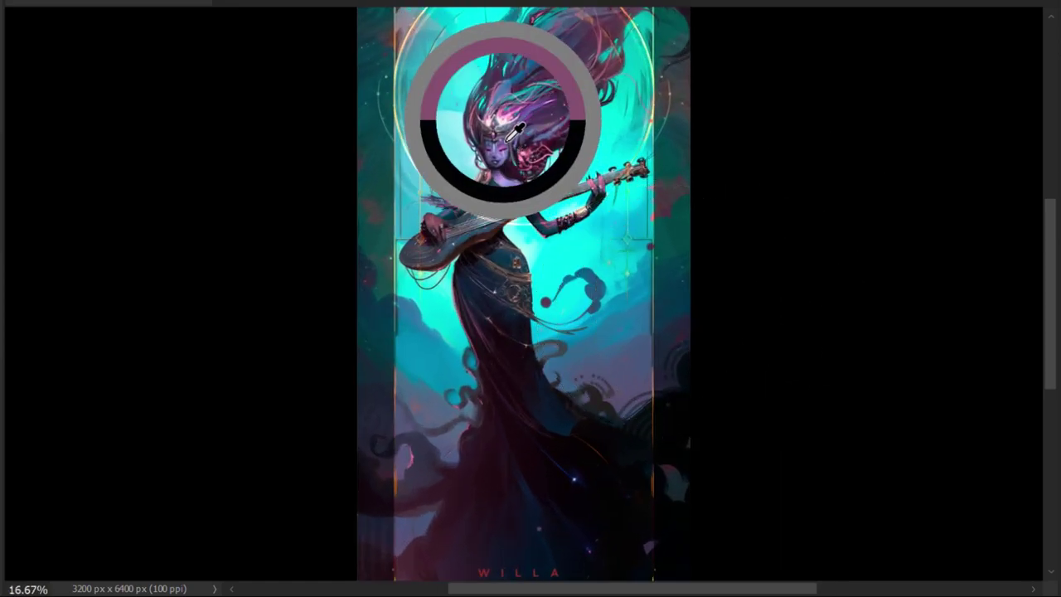
{"action": "key", "text": "minus"}
{"action": "key", "text": "minus"}
{"action": "key", "text": "minus"}
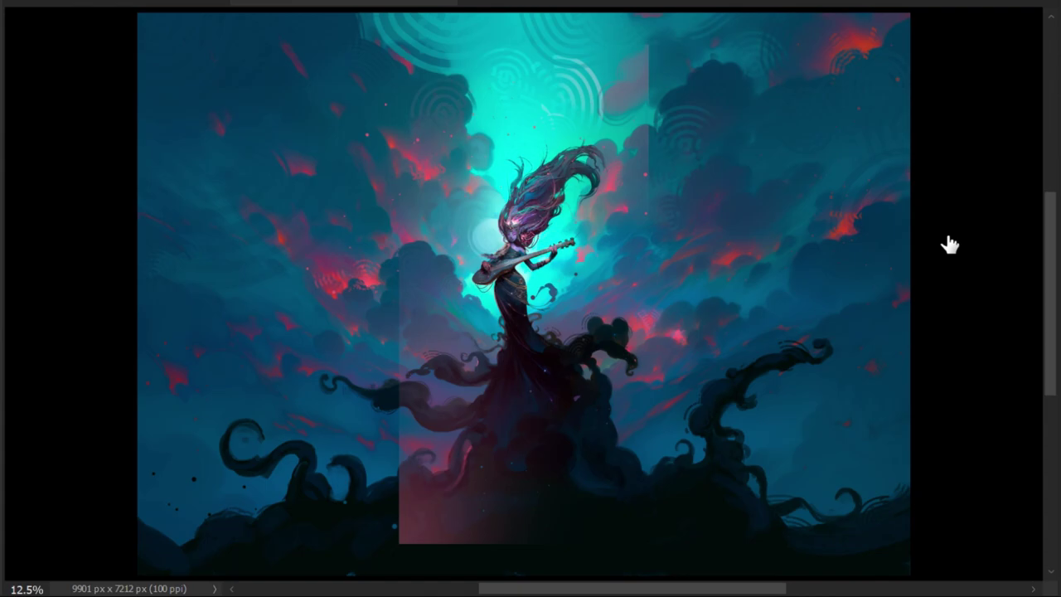
- Start shrinking the pasted centre layer, then compare with the portrait document and return
{"action": "key", "text": "ctrl+minus"}
{"action": "key", "text": "ctrl+t"}
{"action": "mouse_move", "coordinate": [592, 177]}
{"action": "left_mouse_down"}
{"action": "mouse_move", "coordinate": [567, 234]}
{"action": "mouse_move", "coordinate": [568, 222]}
{"action": "left_mouse_up"}
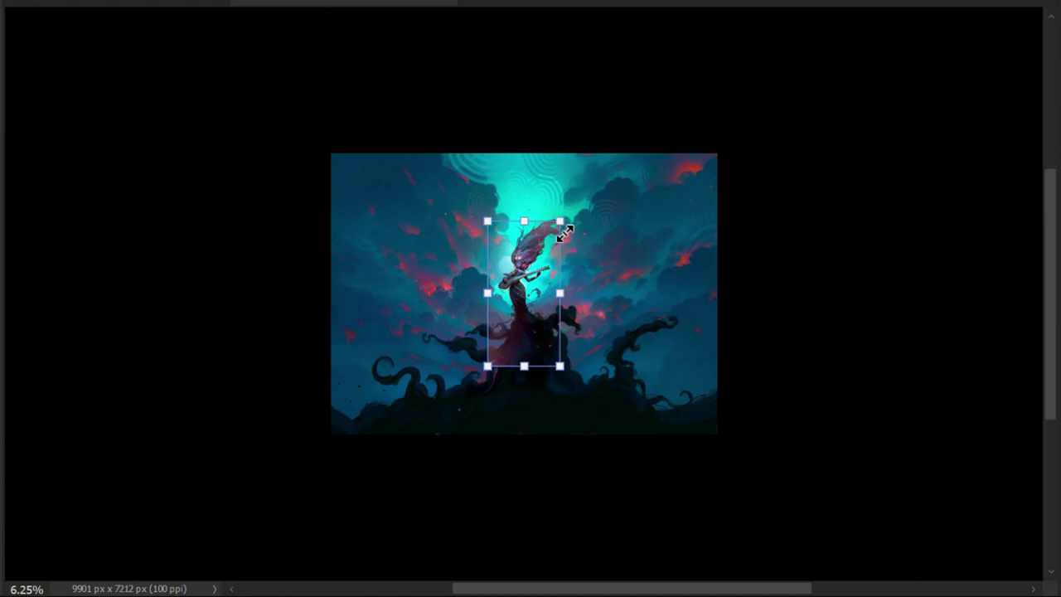
{"action": "key", "text": "ctrl+plus"}
{"action": "left_click", "coordinate": [116, 3]}
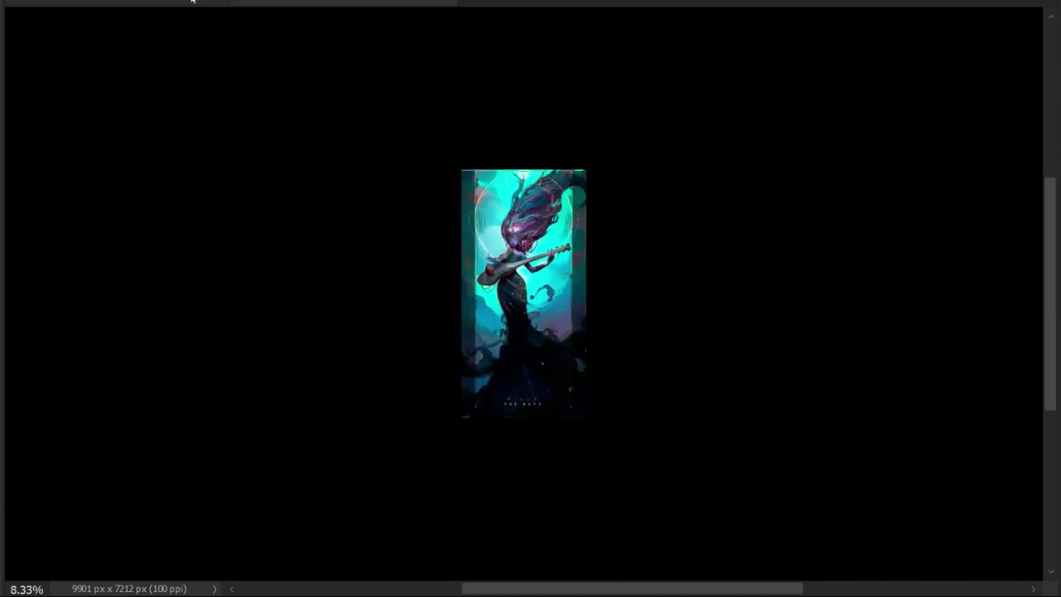
{"action": "left_click", "coordinate": [304, 2]}
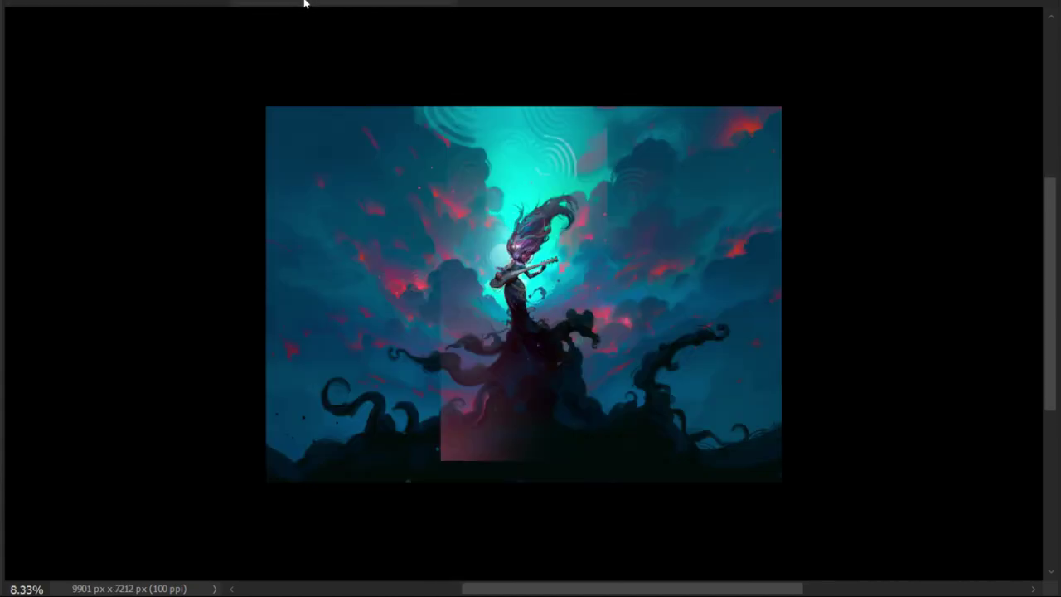
{"action": "left_click", "coordinate": [207, 2]}
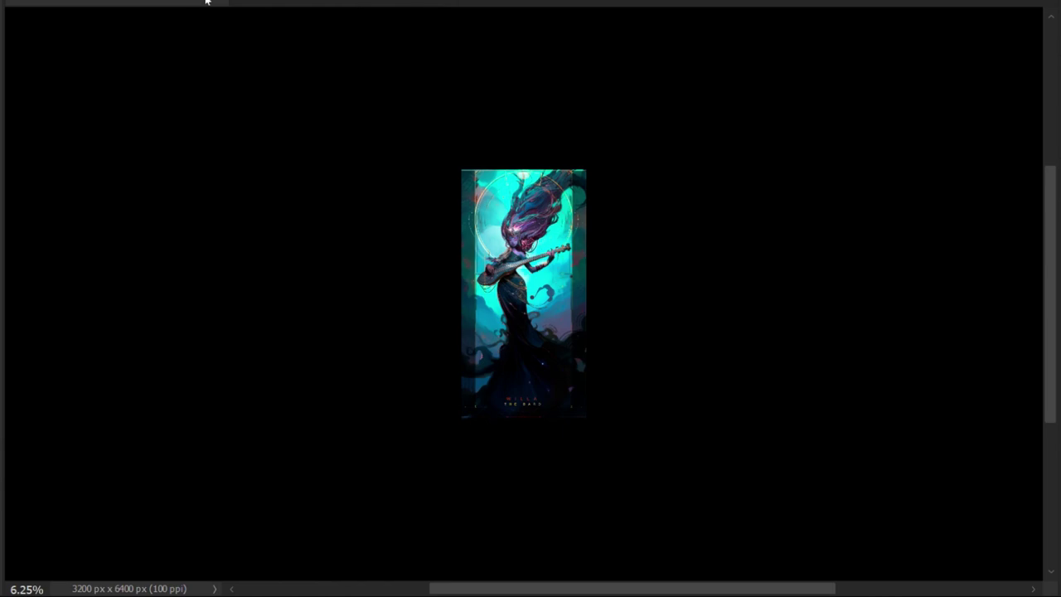
{"action": "left_click", "coordinate": [300, 3]}
- Scale the central figure layer down and commit the new size
{"action": "key", "text": "ctrl+t"}
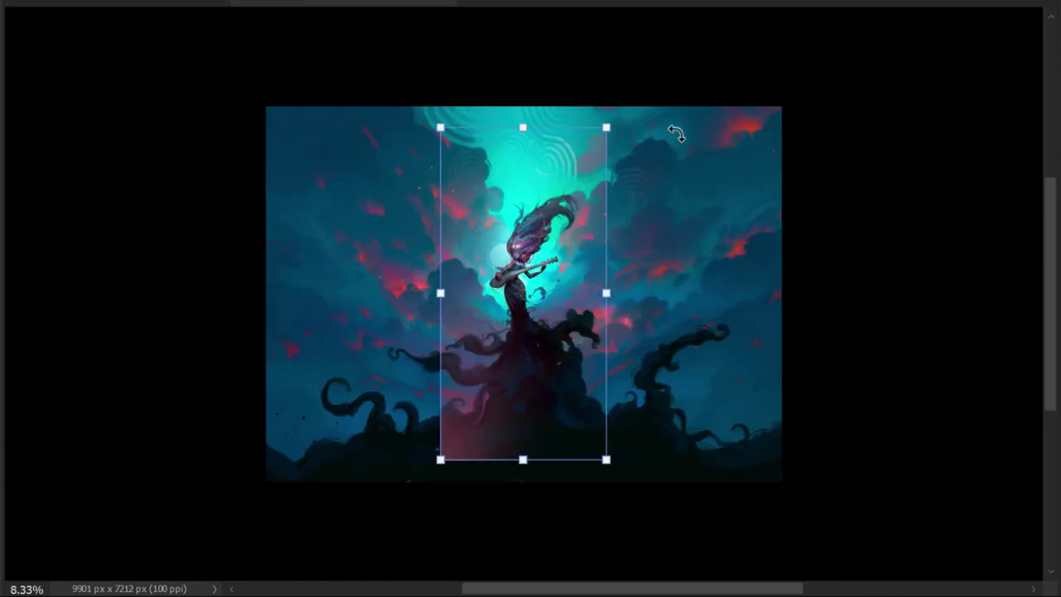
{"action": "left_click_drag", "start_coordinate": [614, 152], "coordinate": [584, 191]}
{"action": "key", "text": "Return"}
{"action": "key", "text": "b"}
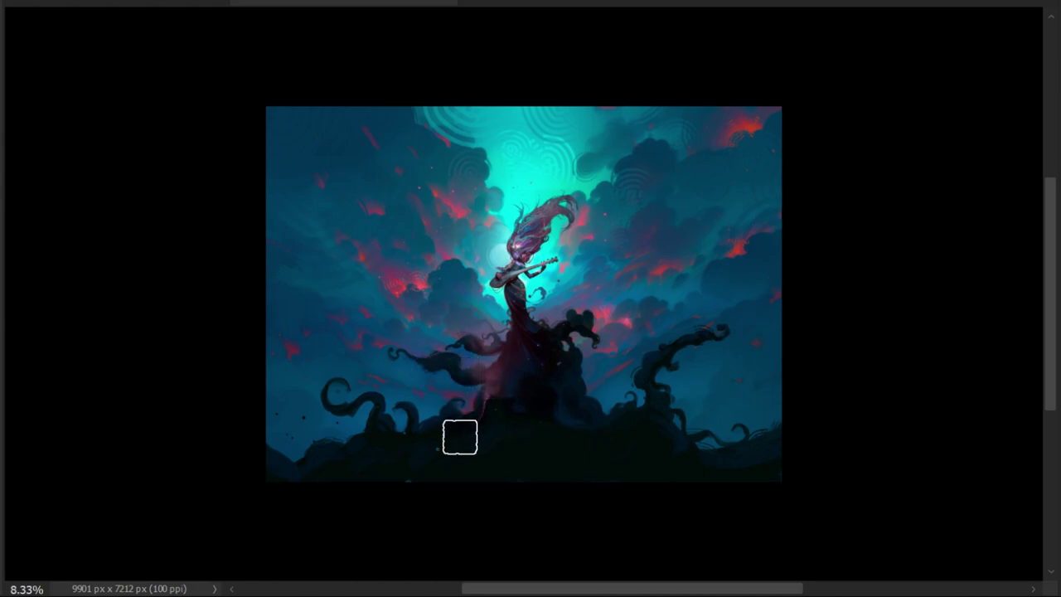
{"action": "key", "text": "bracketright"}
{"action": "key", "text": "bracketright"}
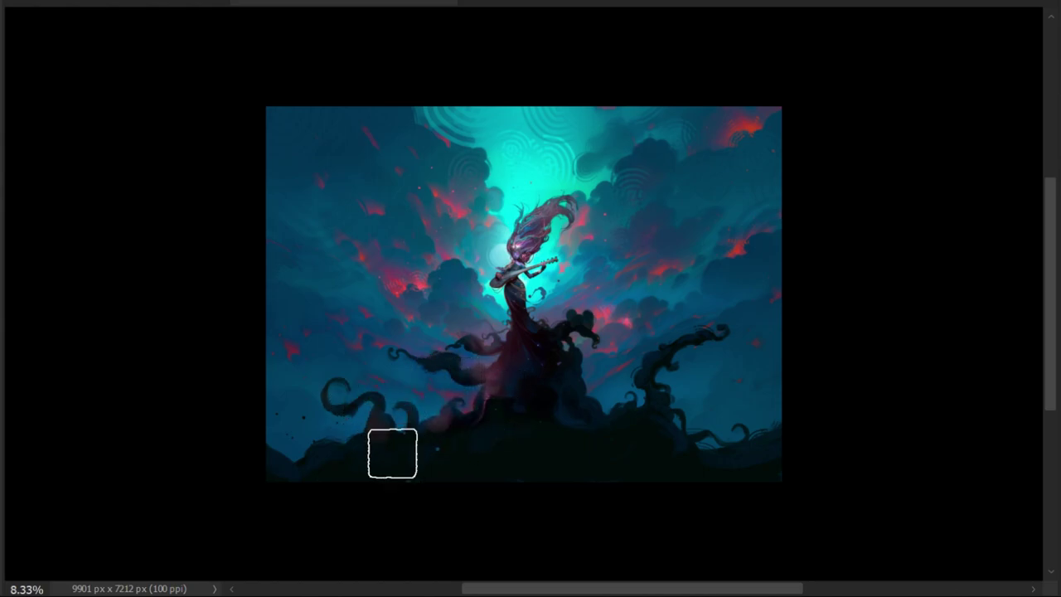
{"action": "key", "text": "bracketright"}
{"action": "key", "text": "ctrl+z"}
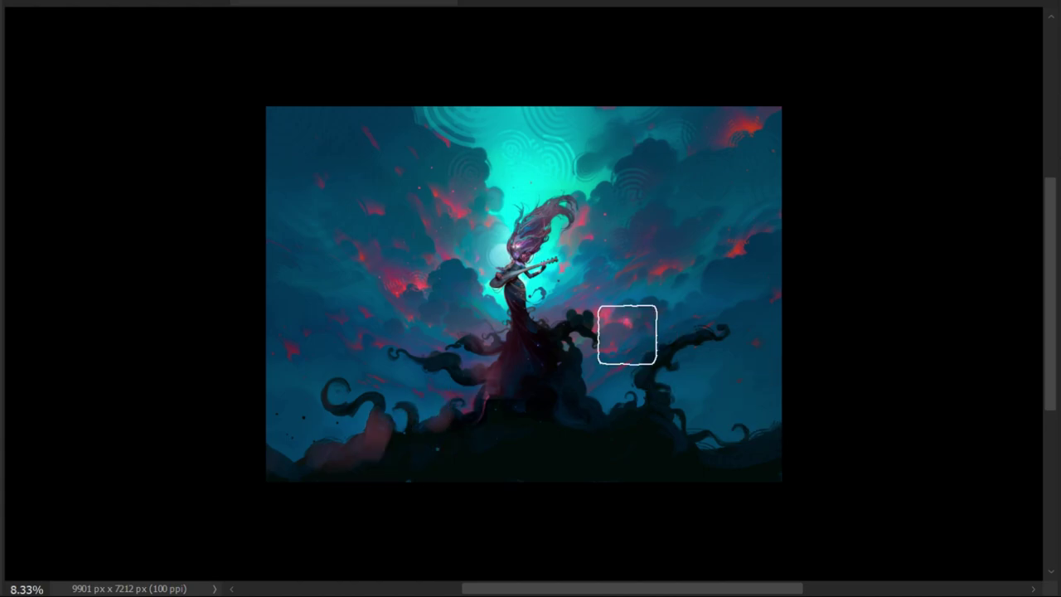
{"action": "key", "text": "ctrl+shift+z"}
{"action": "key", "text": "ctrl+shift+z"}
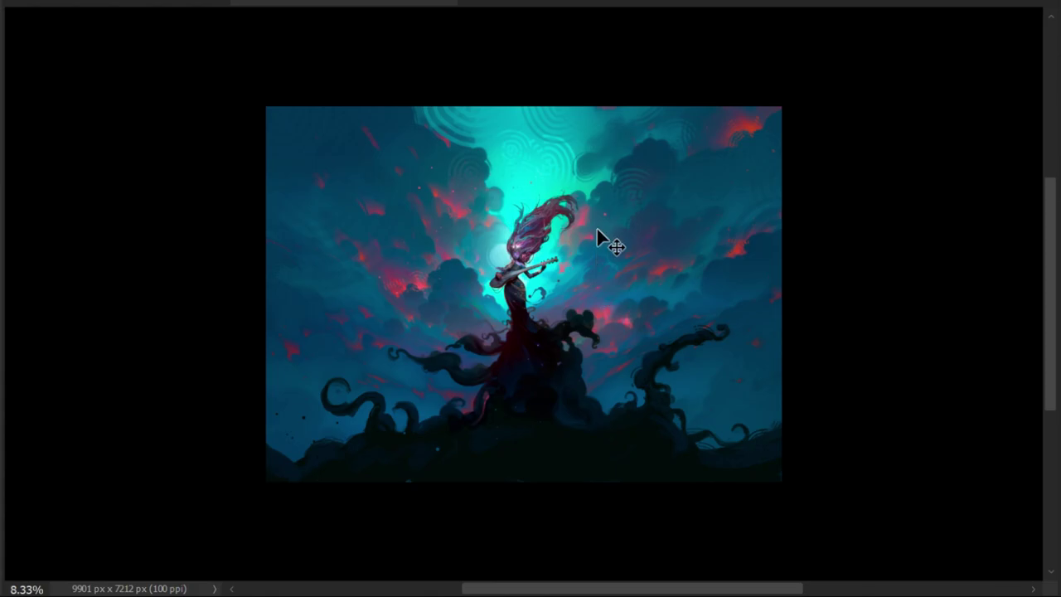
- Paint the bard's hair a saturated red, then zoom out to see the whole painting
{"action": "key", "text": "ctrl+plus"}
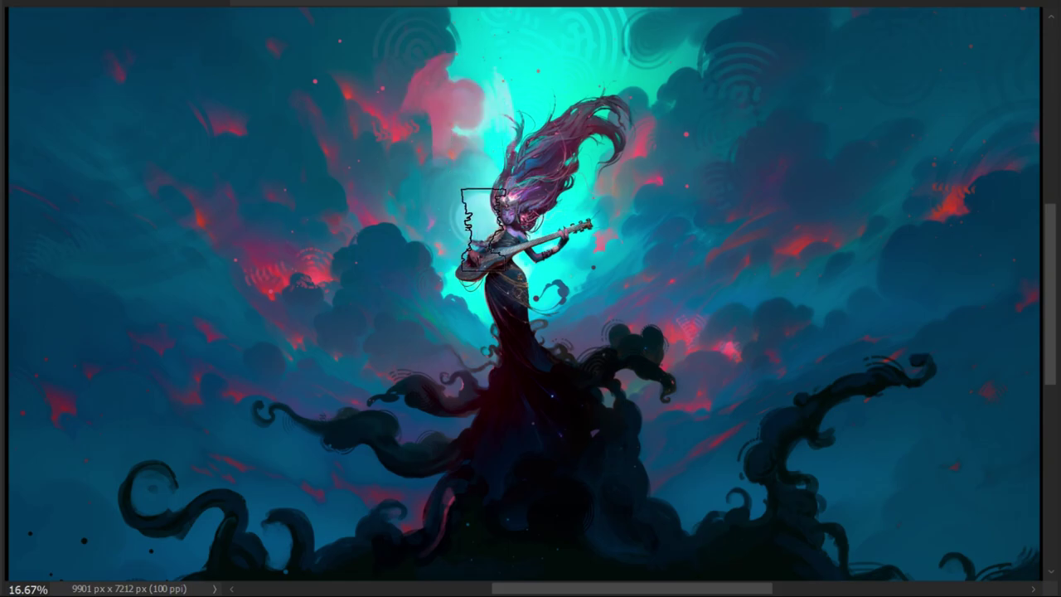
{"action": "mouse_move", "coordinate": [453, 231]}
{"action": "left_mouse_down"}
{"action": "mouse_move", "coordinate": [670, 186]}
{"action": "mouse_move", "coordinate": [537, 179]}
{"action": "mouse_move", "coordinate": [580, 166]}
{"action": "left_mouse_up"}
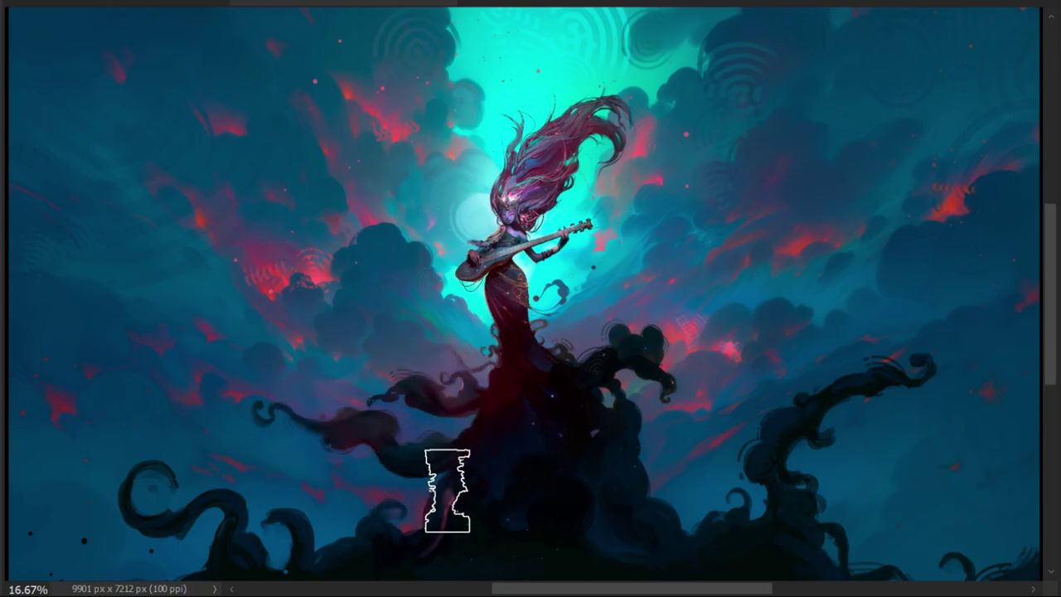
{"action": "left_click_drag", "start_coordinate": [498, 398], "coordinate": [457, 182]}
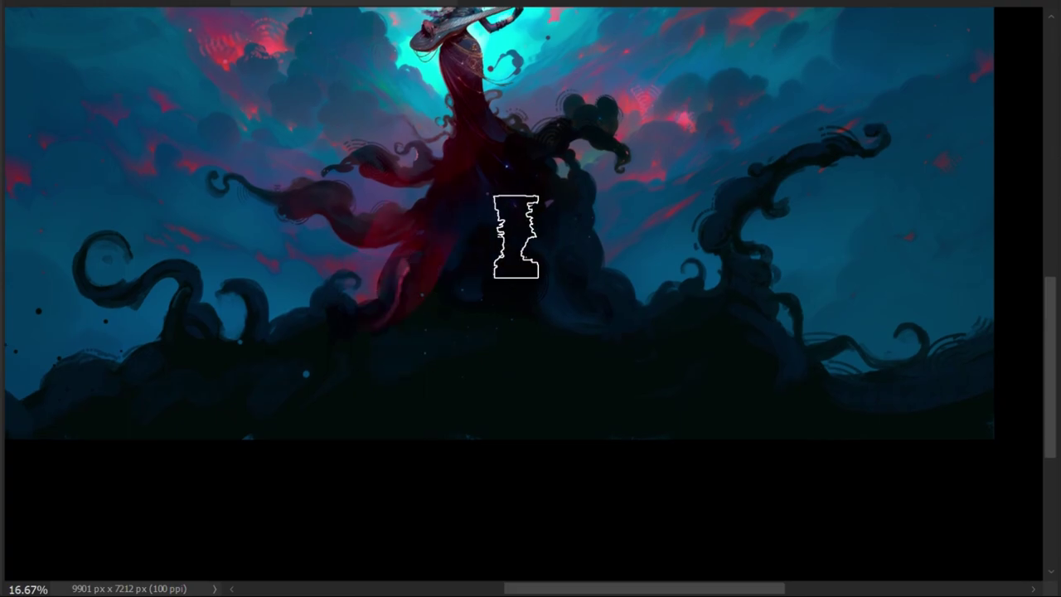
{"action": "key", "text": "ctrl+minus"}
- Brush a faint red glow into the tentacle mass below the bard, adjusting brush size
{"action": "key", "text": "b"}
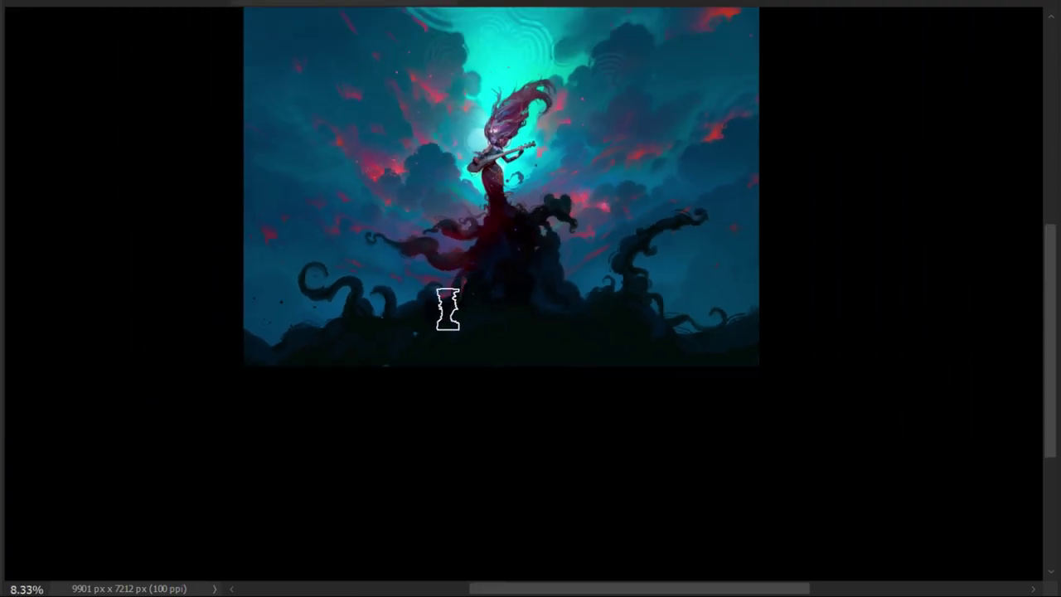
{"action": "left_click_drag", "start_coordinate": [476, 321], "coordinate": [426, 351]}
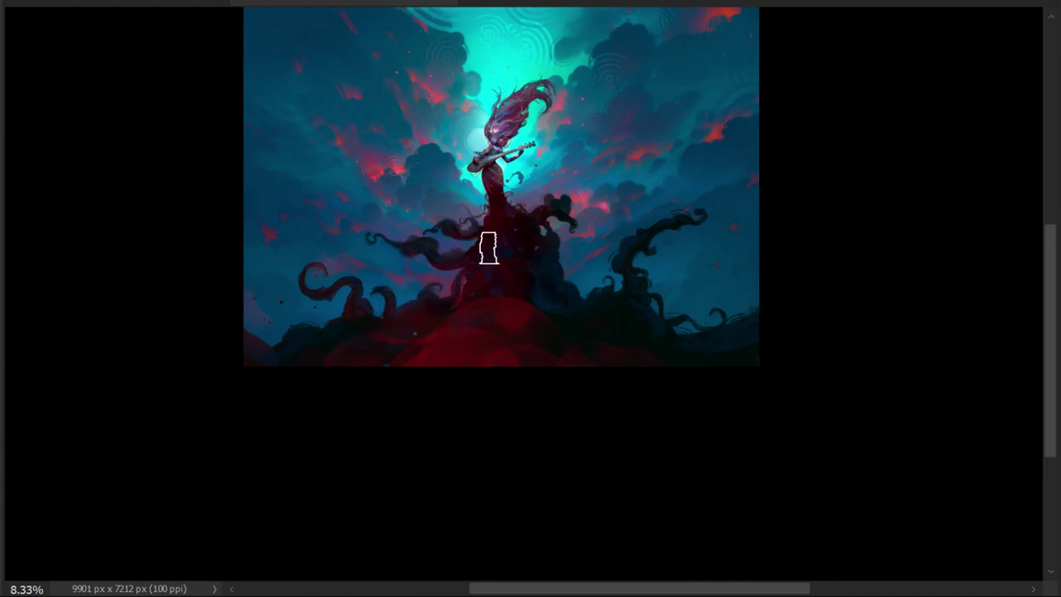
{"action": "key", "text": "bracketright"}
{"action": "key", "text": "bracketright"}
{"action": "key", "text": "bracketright"}
{"action": "key", "text": "bracketright"}
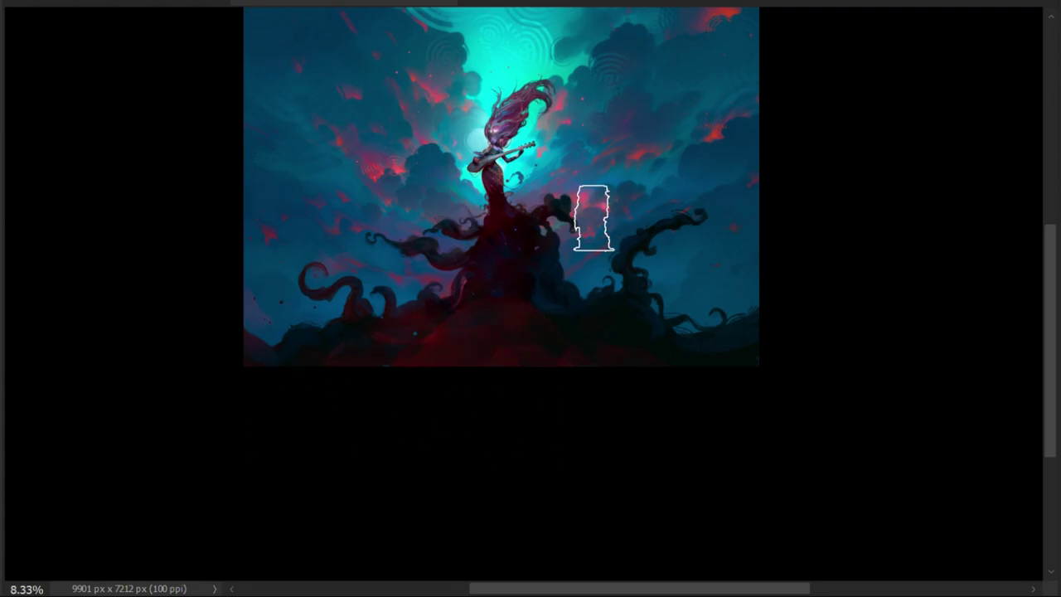
{"action": "key", "text": "bracketleft"}
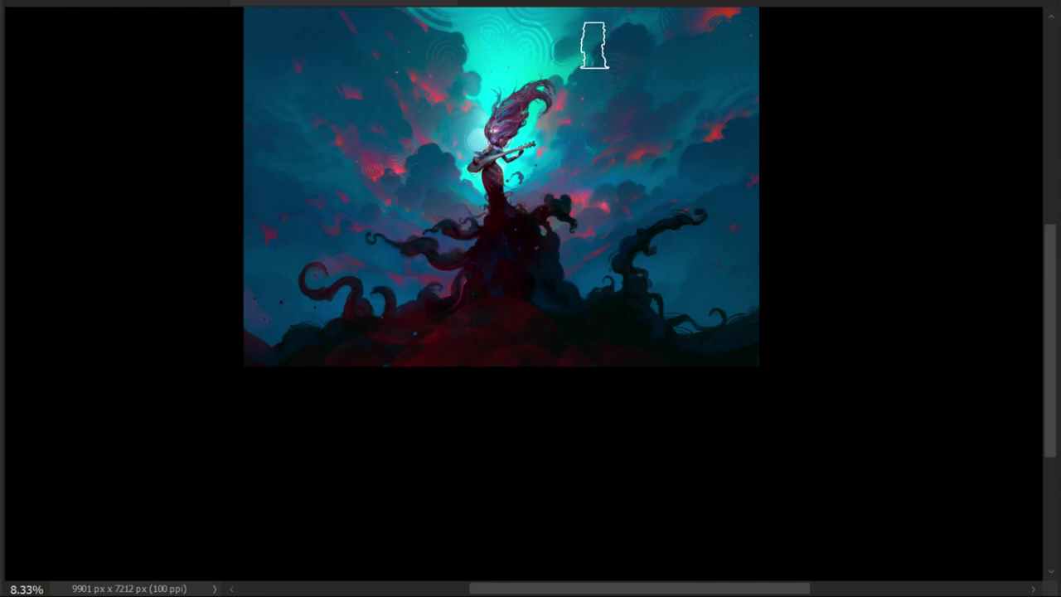
{"action": "key", "text": "bracketright"}
- Inspect the reddened tentacle base up close, then zoom out to the whole image
{"action": "scroll", "coordinate": [538, 236], "scroll_direction": "up", "scroll_amount": 2}
{"action": "scroll", "coordinate": [538, 235], "scroll_direction": "up", "scroll_amount": 1}
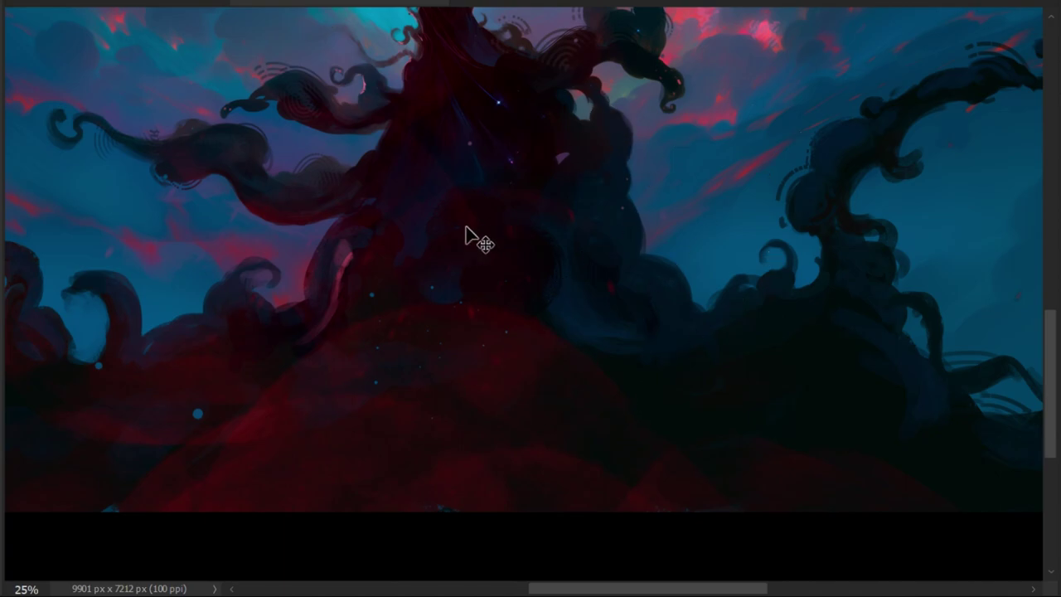
{"action": "scroll", "coordinate": [554, 251], "scroll_direction": "down", "scroll_amount": 1}
{"action": "scroll", "coordinate": [469, 142], "scroll_direction": "up", "scroll_amount": 2}
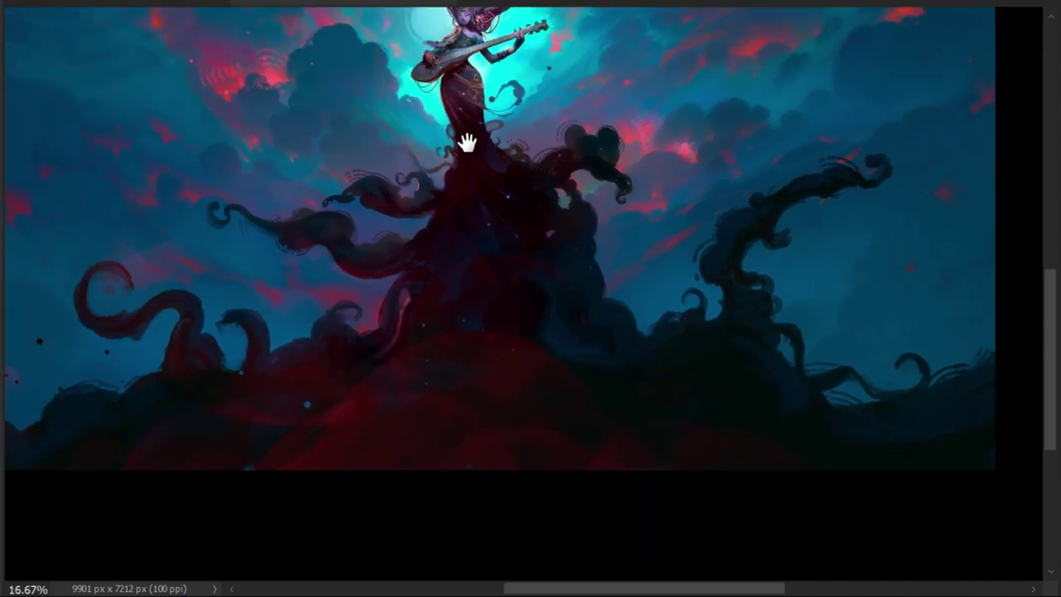
{"action": "left_click_drag", "start_coordinate": [514, 306], "coordinate": [555, 103]}
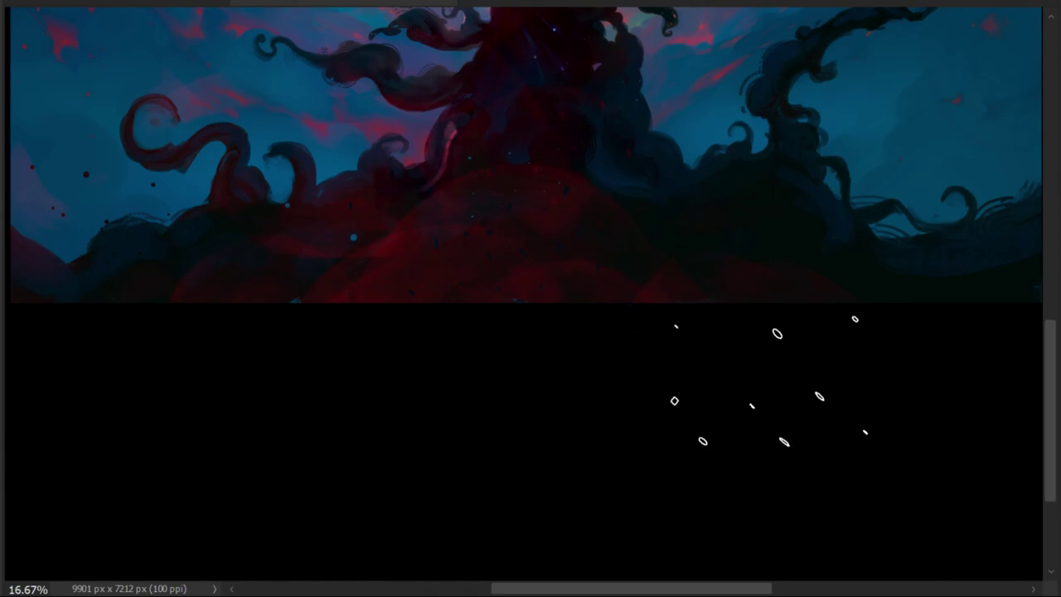
{"action": "left_click_drag", "start_coordinate": [770, 386], "coordinate": [613, 472]}
{"action": "key", "text": "ctrl+minus"}
{"action": "key", "text": "ctrl+minus"}
{"action": "key", "text": "ctrl+minus"}
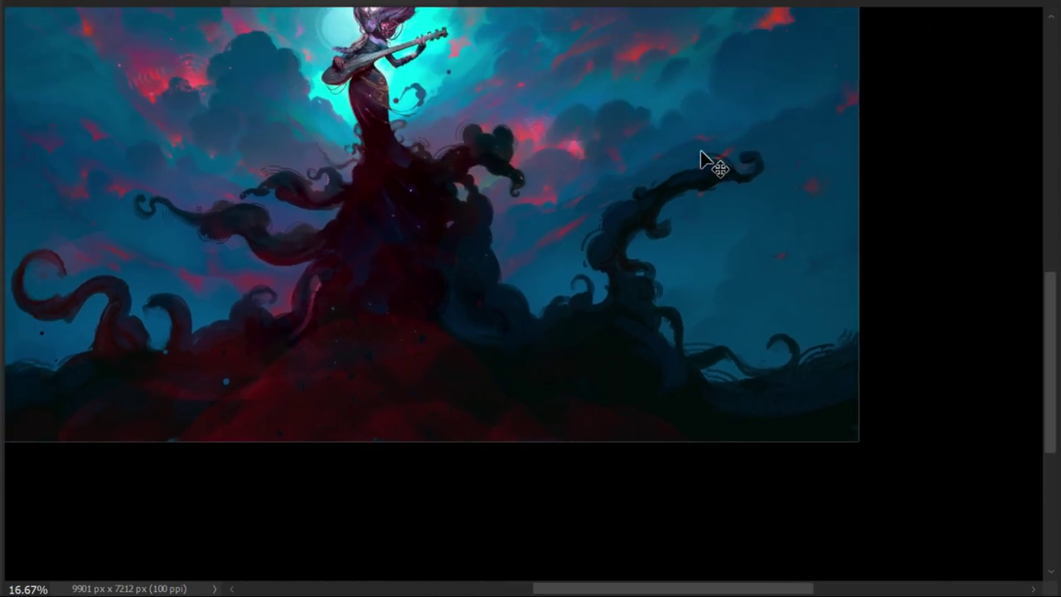
- Save the landscape painting and zoom back in on the tentacle mass
{"action": "key", "text": "ctrl+plus"}
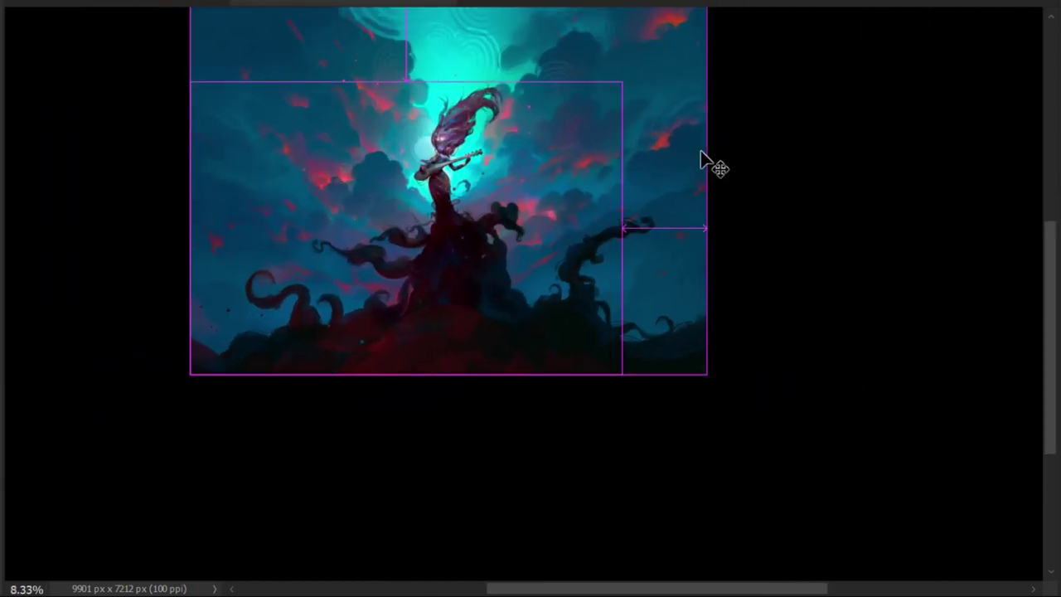
{"action": "key", "text": "ctrl+s"}
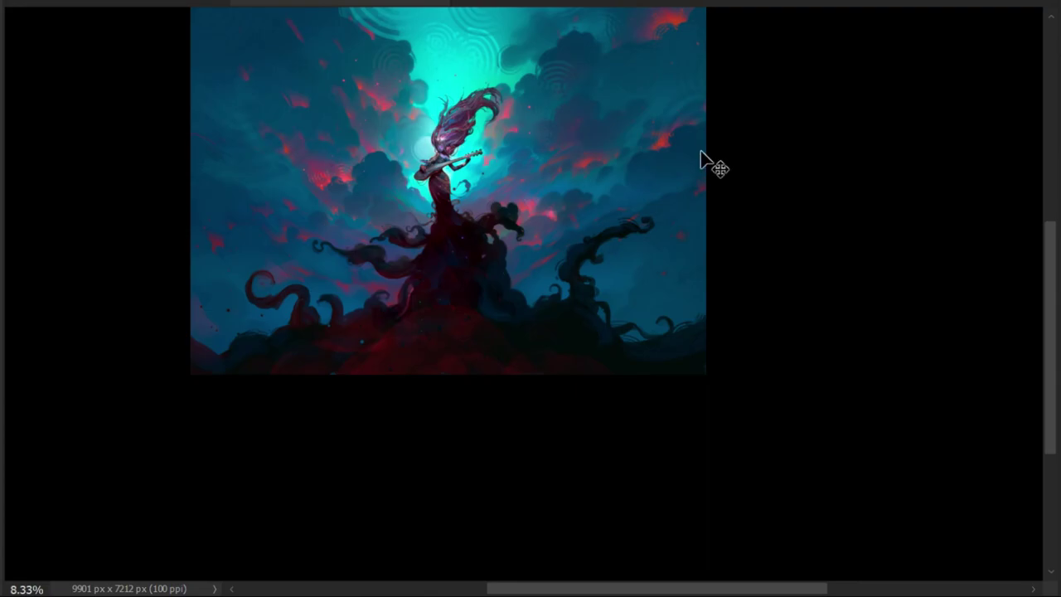
{"action": "key", "text": "ctrl+plus"}
{"action": "key", "text": "ctrl+plus"}
{"action": "key", "text": "ctrl+plus"}
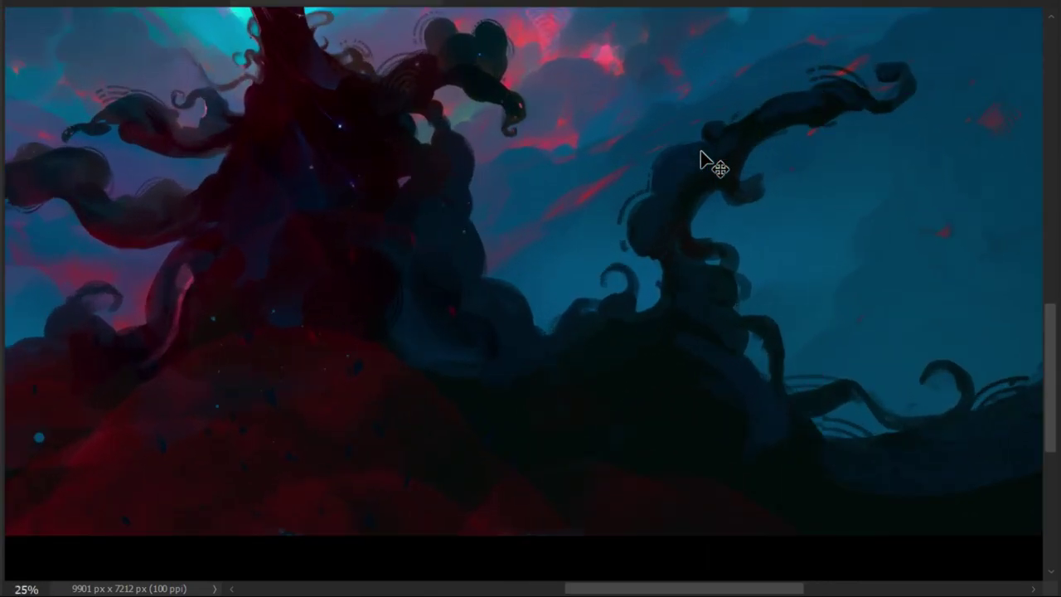
- Pan and zoom in to centre the view on the bard and her lute
{"action": "left_click_drag", "start_coordinate": [706, 161], "coordinate": [423, 454]}
{"action": "left_click_drag", "start_coordinate": [395, 303], "coordinate": [425, 234]}
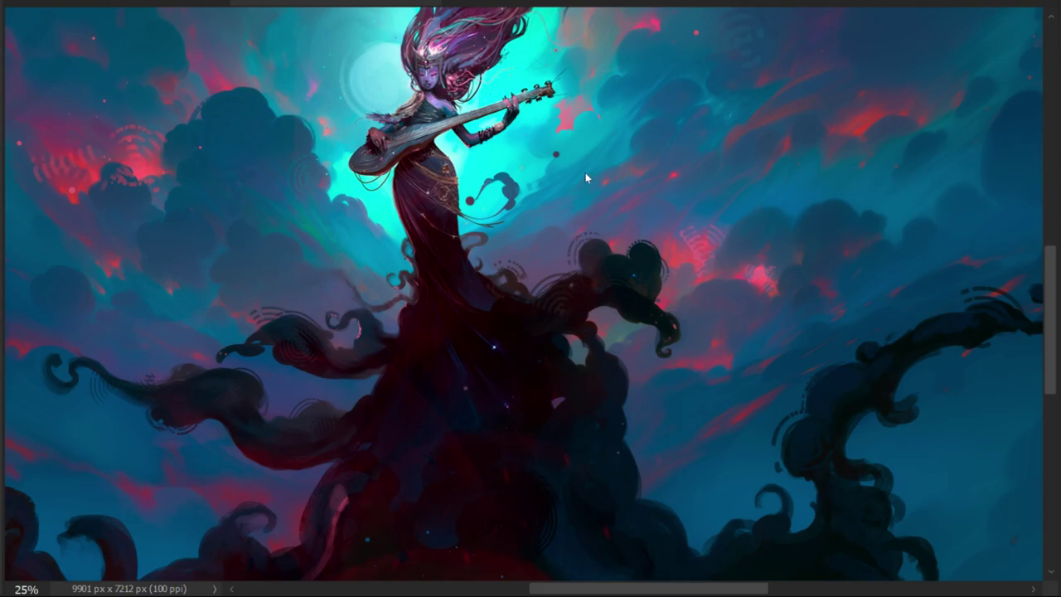
{"action": "key", "text": "ctrl+plus"}
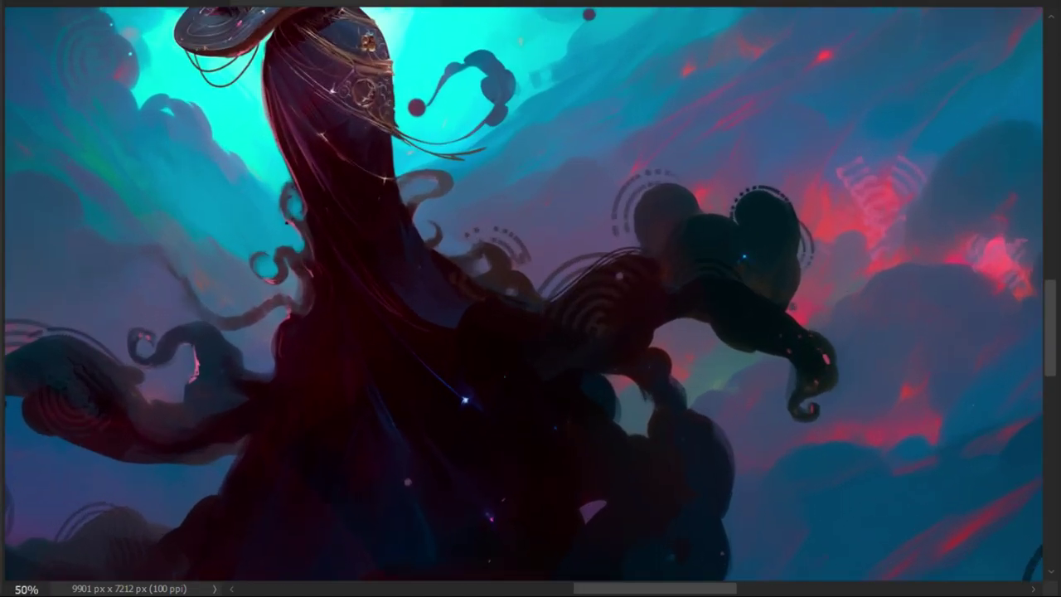
{"action": "mouse_move", "coordinate": [475, 117]}
{"action": "left_mouse_down"}
{"action": "mouse_move", "coordinate": [493, 354]}
{"action": "mouse_move", "coordinate": [536, 335]}
{"action": "left_mouse_up"}
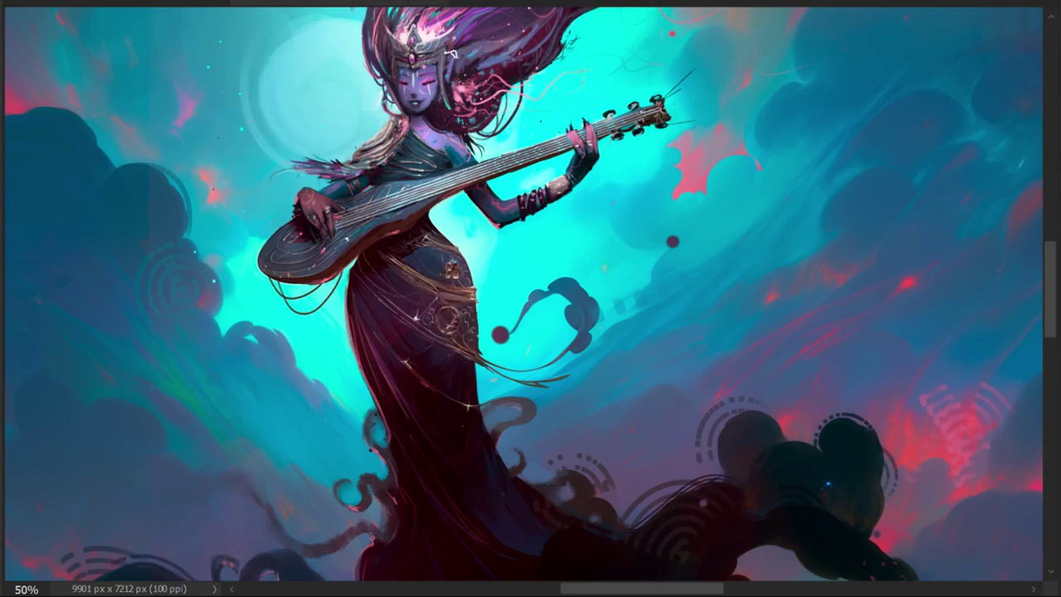
- Sample skin tones from the face and shoulder, then lighten the bard's neck and upper chest
{"action": "left_click", "coordinate": [398, 146]}
{"action": "key", "text": "ctrl+plus"}
{"action": "left_click_drag", "start_coordinate": [379, 142], "coordinate": [411, 220]}
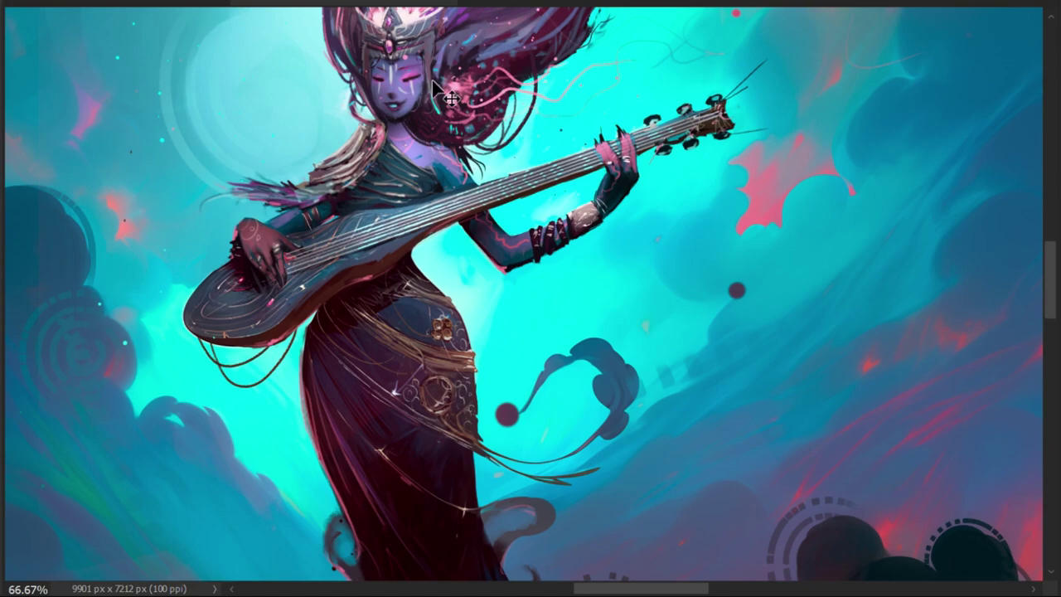
{"action": "left_click", "coordinate": [369, 153]}
{"action": "left_click", "coordinate": [315, 174]}
{"action": "left_click", "coordinate": [372, 180]}
{"action": "mouse_move", "coordinate": [414, 149]}
{"action": "left_mouse_down"}
{"action": "mouse_move", "coordinate": [394, 129]}
{"action": "mouse_move", "coordinate": [408, 136]}
{"action": "left_mouse_up"}
{"action": "left_click", "coordinate": [415, 183], "text": "alt"}
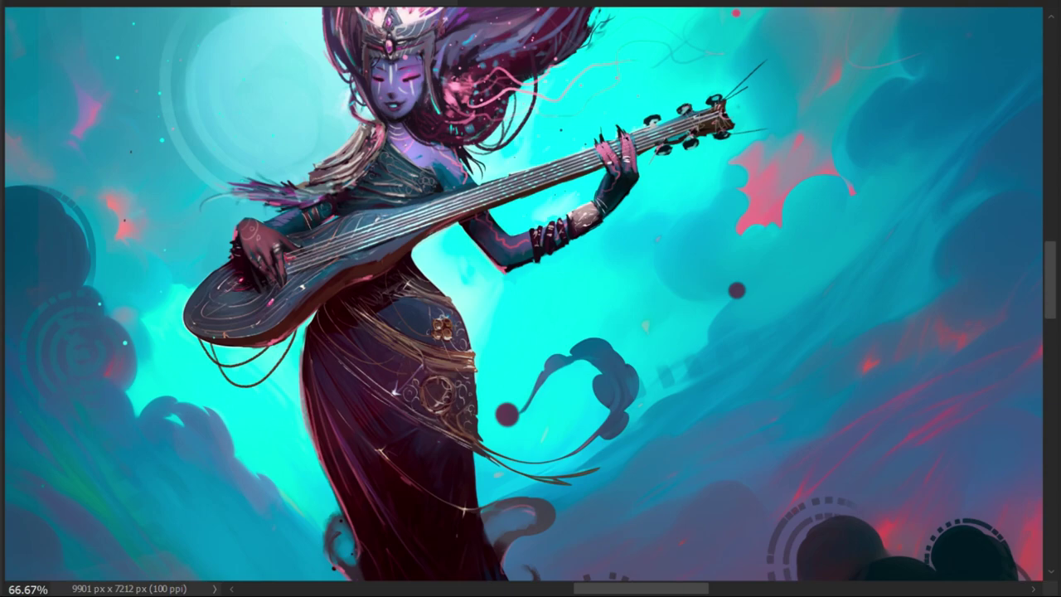
- Sample lute and hand colours, then add bright highlights to string ends, tuning pegs and strings
{"action": "left_click", "coordinate": [610, 163], "text": "alt"}
{"action": "left_click", "coordinate": [628, 147], "text": "alt"}
{"action": "left_click", "coordinate": [582, 220], "text": "alt"}
{"action": "left_click_drag", "start_coordinate": [751, 72], "coordinate": [744, 84]}
{"action": "left_click", "coordinate": [580, 223], "text": "alt"}
{"action": "mouse_move", "coordinate": [733, 91]}
{"action": "left_mouse_down"}
{"action": "mouse_move", "coordinate": [739, 83]}
{"action": "mouse_move", "coordinate": [681, 104]}
{"action": "left_mouse_up"}
{"action": "mouse_move", "coordinate": [687, 146]}
{"action": "left_mouse_down"}
{"action": "mouse_move", "coordinate": [675, 135]}
{"action": "mouse_move", "coordinate": [708, 123]}
{"action": "left_mouse_up"}
{"action": "mouse_move", "coordinate": [368, 261]}
{"action": "left_mouse_down"}
{"action": "mouse_move", "coordinate": [349, 253]}
{"action": "mouse_move", "coordinate": [379, 243]}
{"action": "mouse_move", "coordinate": [367, 218]}
{"action": "mouse_move", "coordinate": [349, 220]}
{"action": "left_mouse_up"}
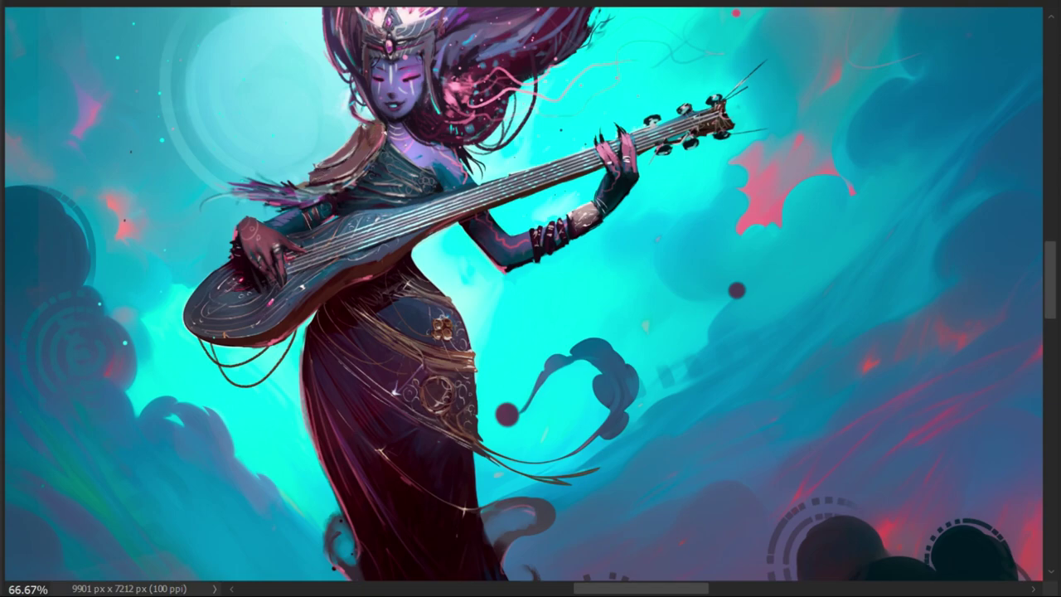
- Sample colours from the neck, hand and dark swirl, then pan to the bard's head and crown
{"action": "left_click", "coordinate": [355, 205], "text": "alt"}
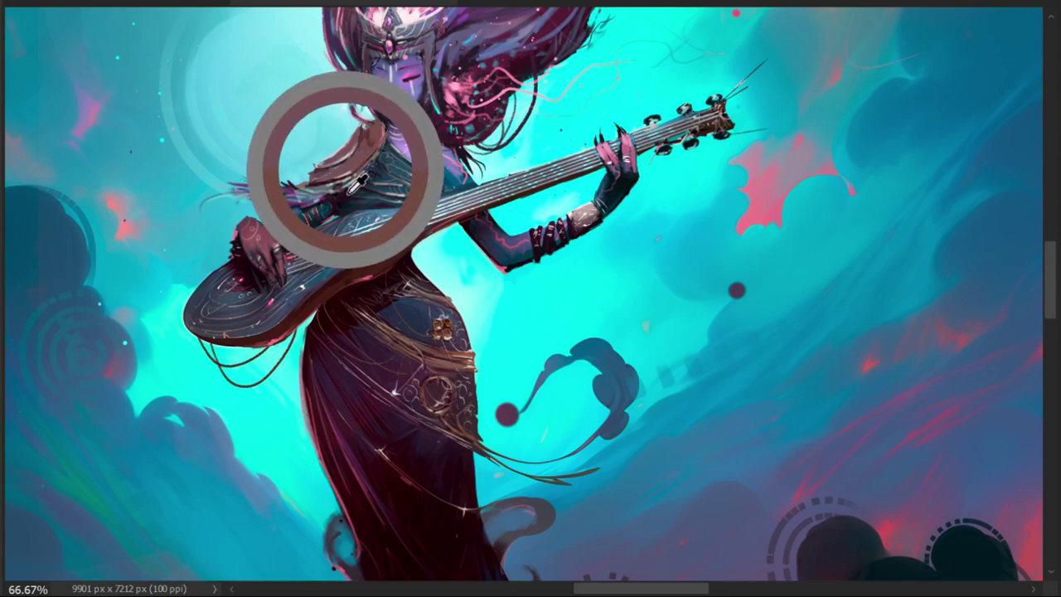
{"action": "left_click", "coordinate": [358, 184], "text": "alt"}
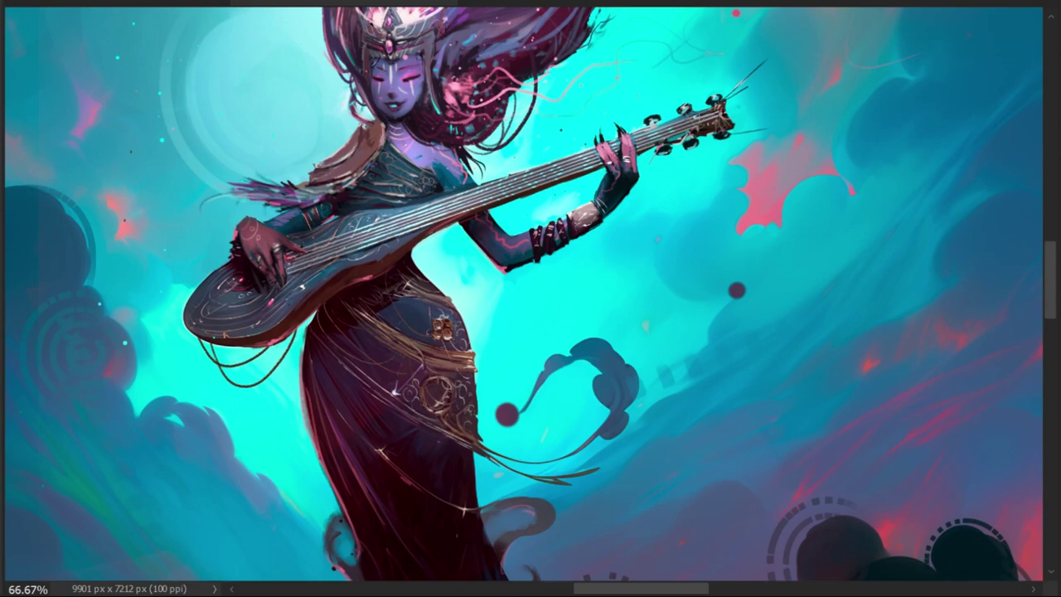
{"action": "left_click", "coordinate": [578, 227], "text": "alt"}
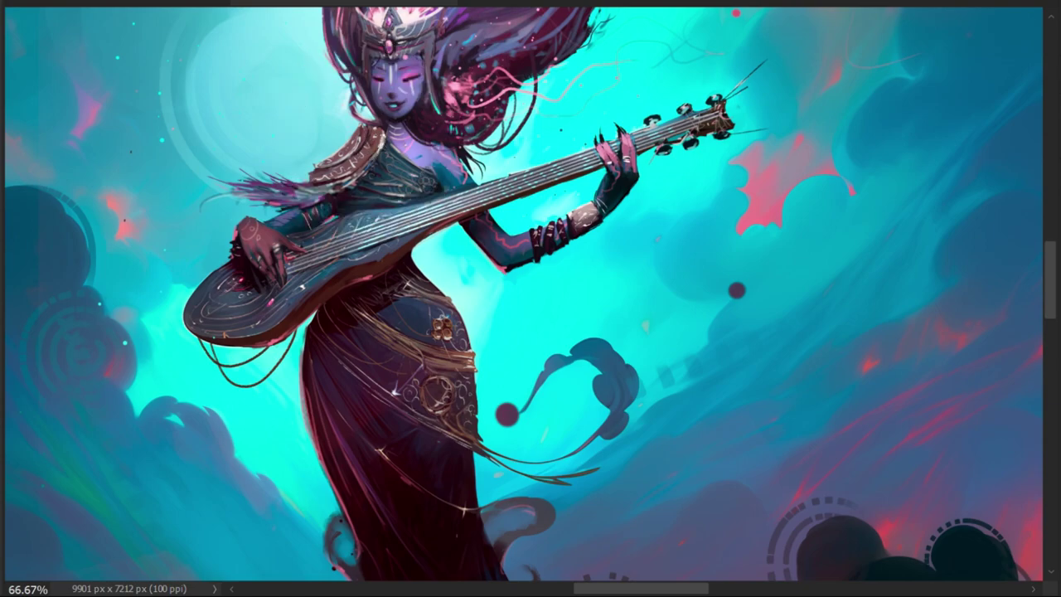
{"action": "left_click", "coordinate": [466, 353], "text": "alt"}
{"action": "left_click", "coordinate": [448, 323], "text": "alt"}
{"action": "left_click_drag", "start_coordinate": [426, 346], "coordinate": [450, 277]}
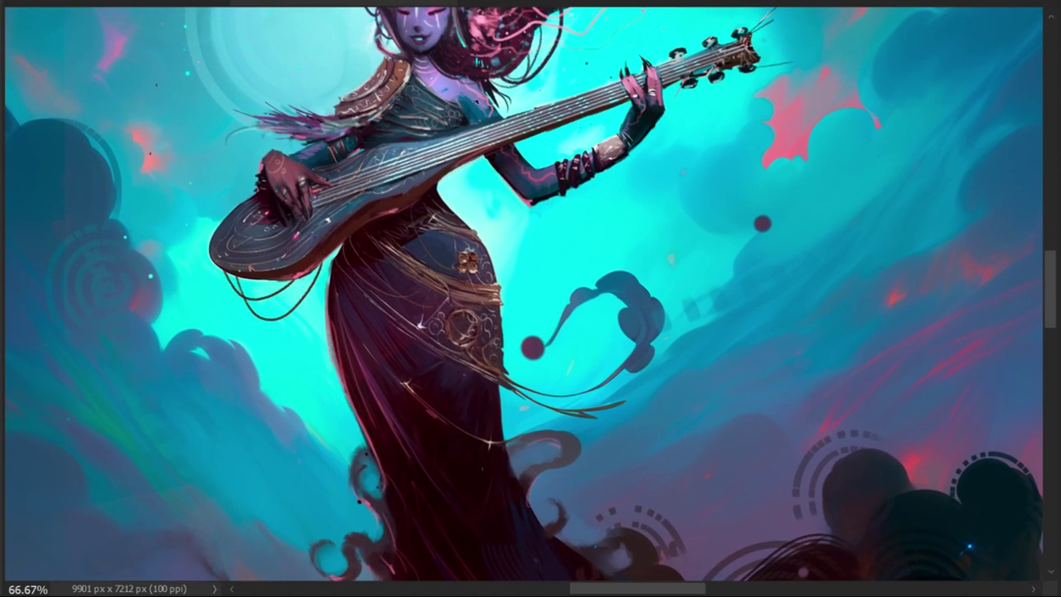
{"action": "left_click", "coordinate": [426, 58], "text": "alt"}
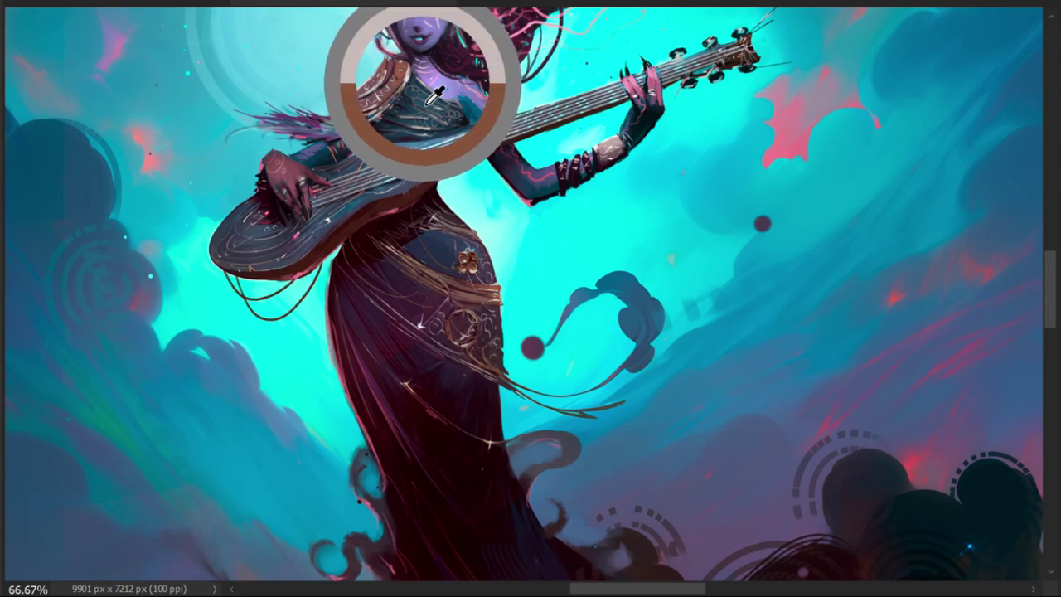
{"action": "left_click_drag", "start_coordinate": [405, 166], "coordinate": [417, 249]}
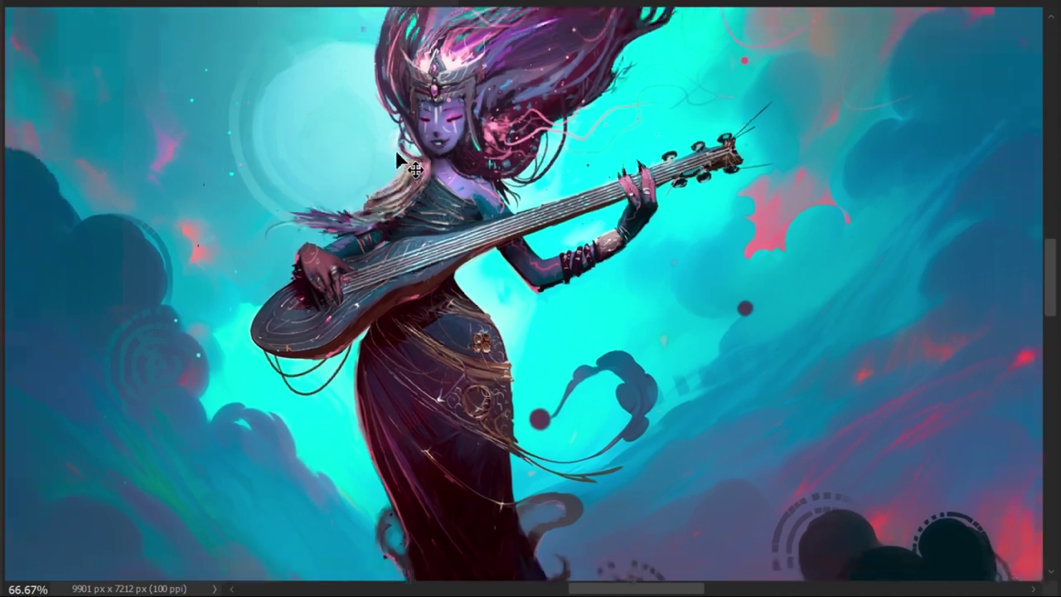
{"action": "key", "text": "ctrl+minus"}
{"action": "key", "text": "ctrl+minus"}
{"action": "key", "text": "ctrl+minus"}
{"action": "key", "text": "ctrl+plus"}
{"action": "key", "text": "ctrl+plus"}
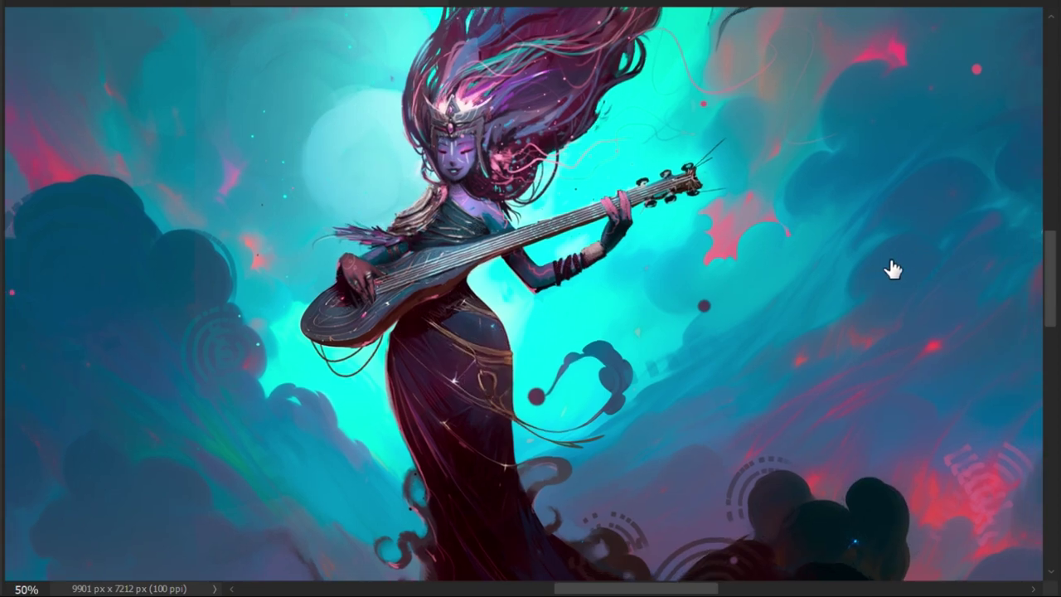
{"action": "key", "text": "ctrl+minus"}
{"action": "key", "text": "ctrl+minus"}
{"action": "key", "text": "ctrl+plus"}
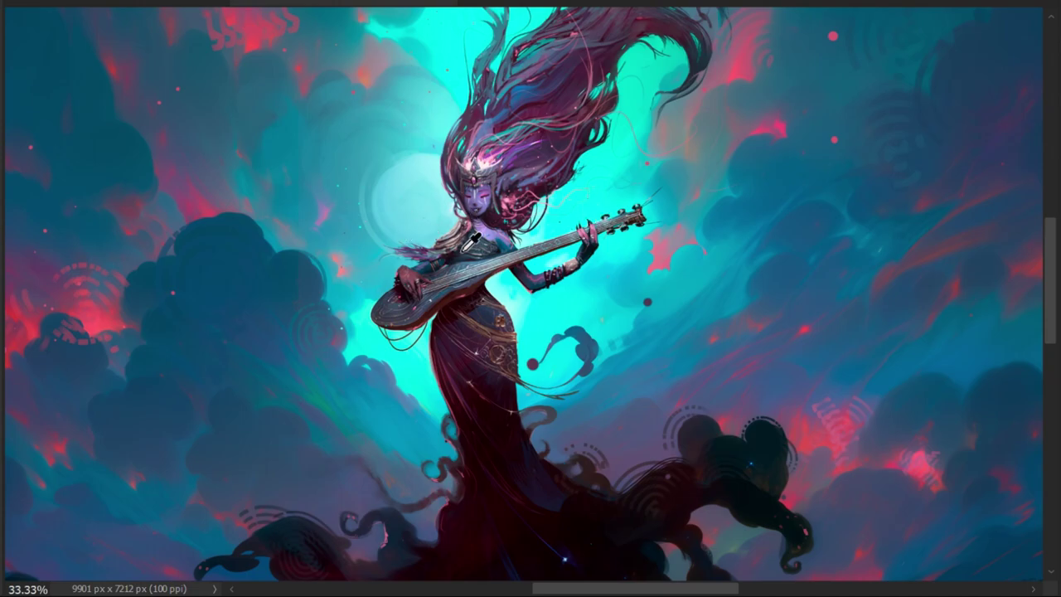
{"action": "left_click_drag", "start_coordinate": [666, 234], "coordinate": [621, 390]}
{"action": "key", "text": "ctrl+plus"}
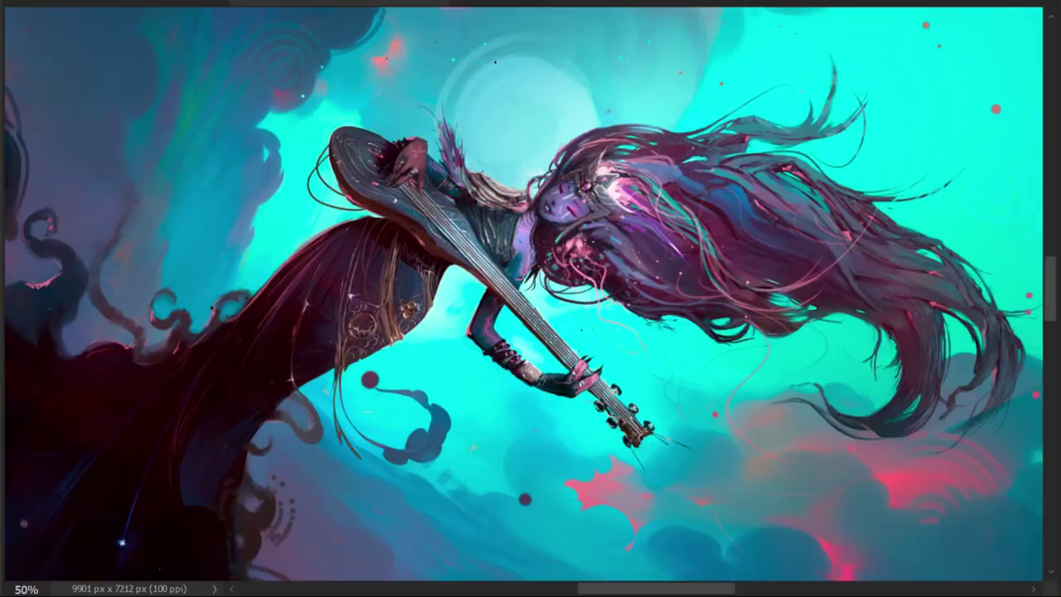
{"action": "key", "text": "Escape"}
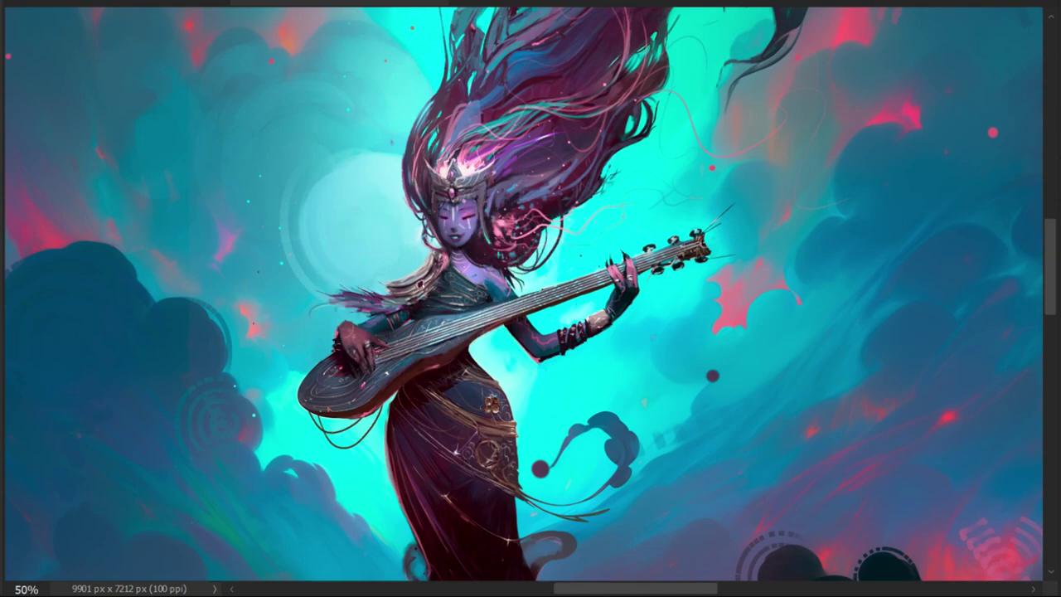
{"action": "key", "text": "ctrl+minus"}
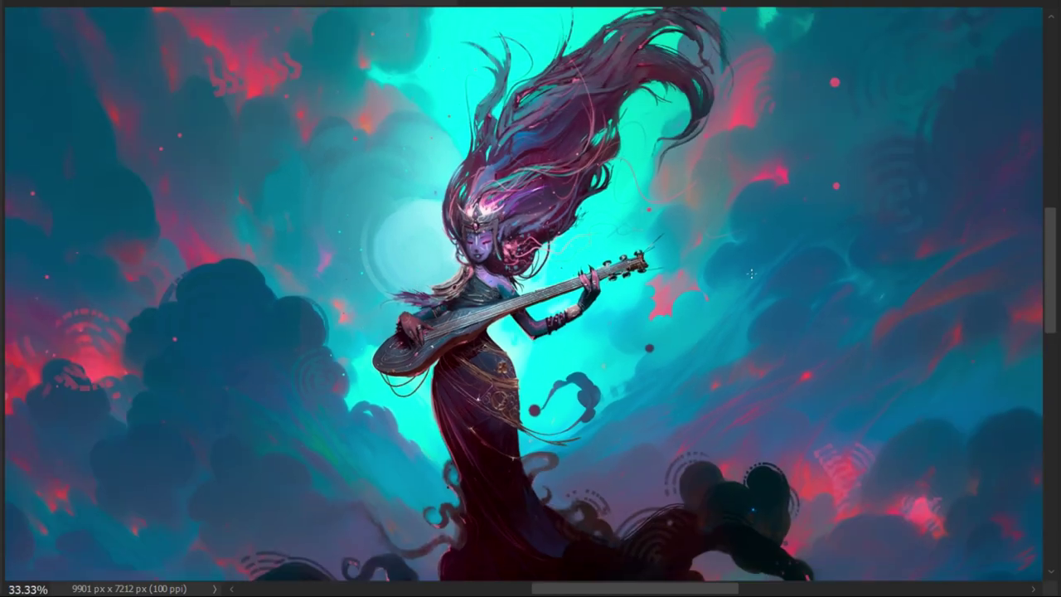
{"action": "key", "text": "ctrl+plus"}
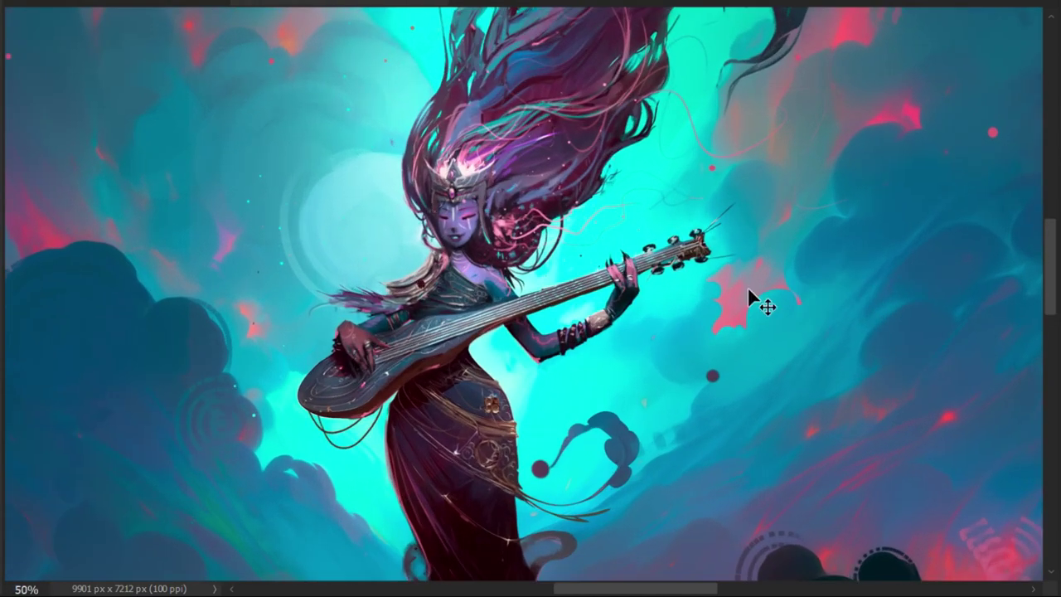
{"action": "key", "text": "ctrl+minus"}
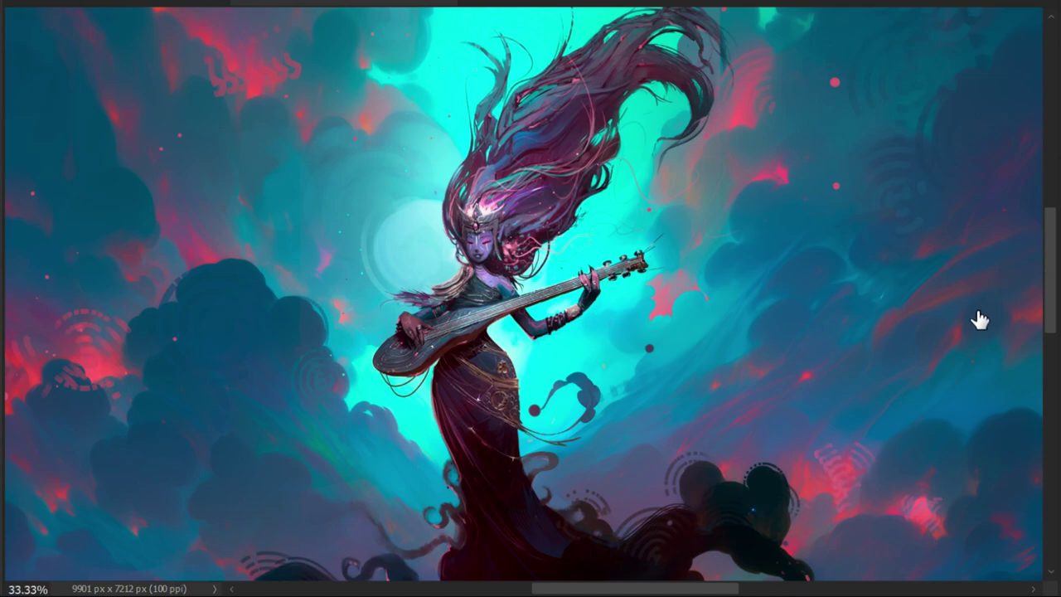
{"action": "key", "text": "z"}
{"action": "key", "text": "ctrl+plus"}
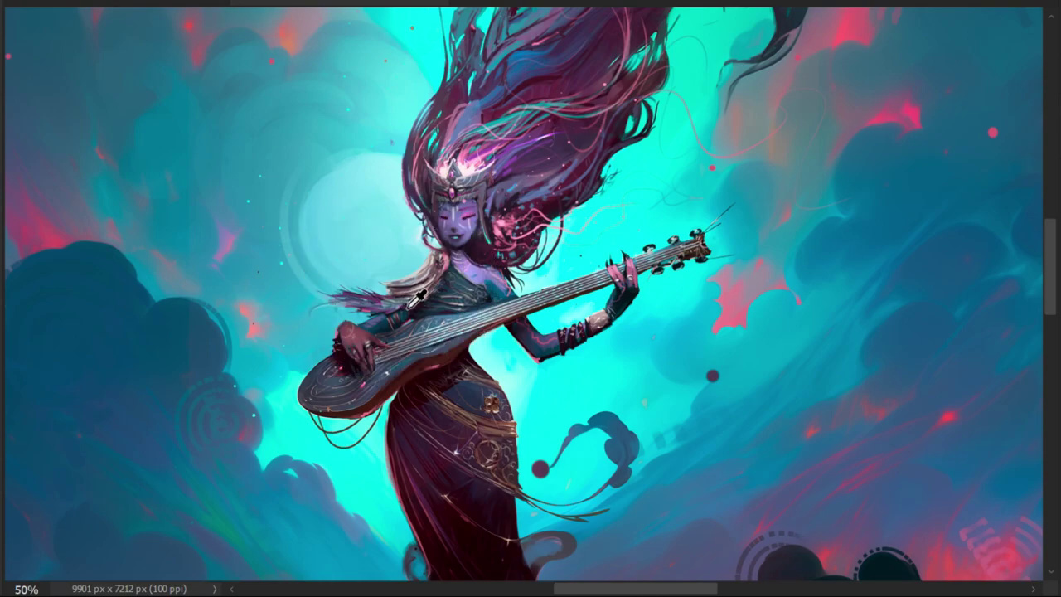
{"action": "mouse_move", "coordinate": [630, 249]}
{"action": "left_mouse_down"}
{"action": "mouse_move", "coordinate": [624, 336]}
{"action": "mouse_move", "coordinate": [598, 305]}
{"action": "mouse_move", "coordinate": [440, 290]}
{"action": "left_mouse_up"}
{"action": "key", "text": "ctrl+plus"}
{"action": "key", "text": "ctrl+plus"}
{"action": "left_click", "coordinate": [439, 290], "text": "alt"}
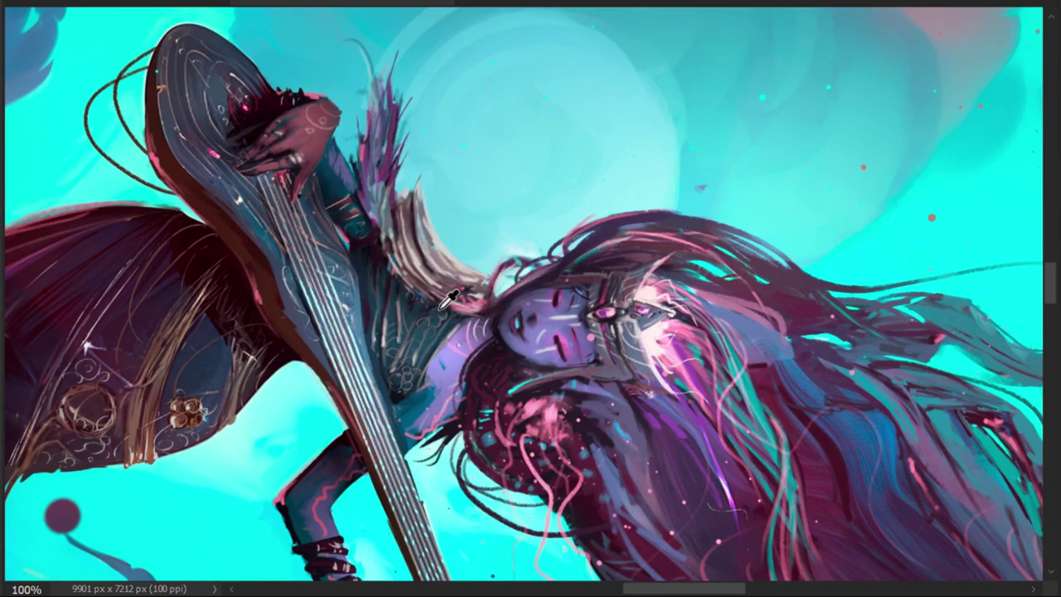
{"action": "left_click", "coordinate": [426, 260], "text": "alt"}
{"action": "left_click", "coordinate": [427, 259], "text": "alt"}
{"action": "left_click", "coordinate": [426, 242], "text": "alt"}
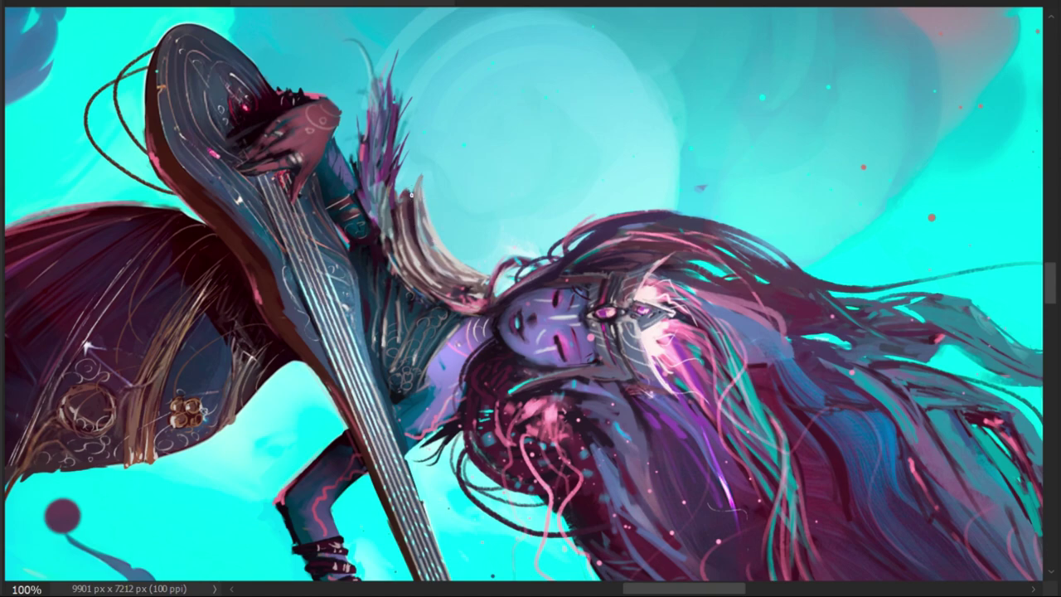
{"action": "left_click", "coordinate": [419, 251]}
{"action": "left_click", "coordinate": [427, 258]}
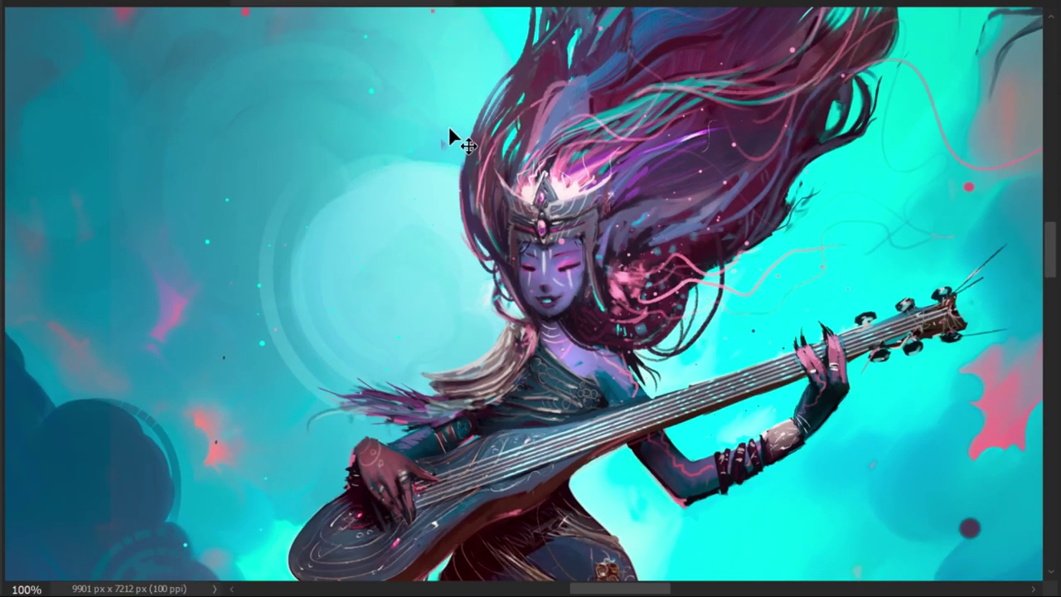
- At 200% with a slightly tilted view, paint thin light strands from a chest-sampled colour over the shoulder hair
{"action": "key", "text": "ctrl+plus"}
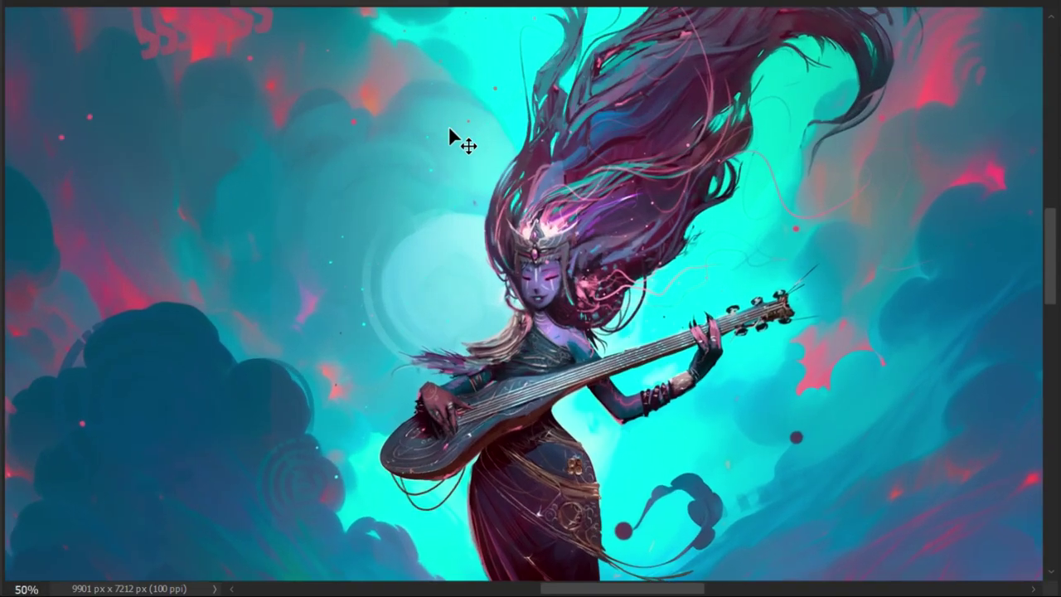
{"action": "key", "text": "ctrl+plus"}
{"action": "key", "text": "ctrl+plus"}
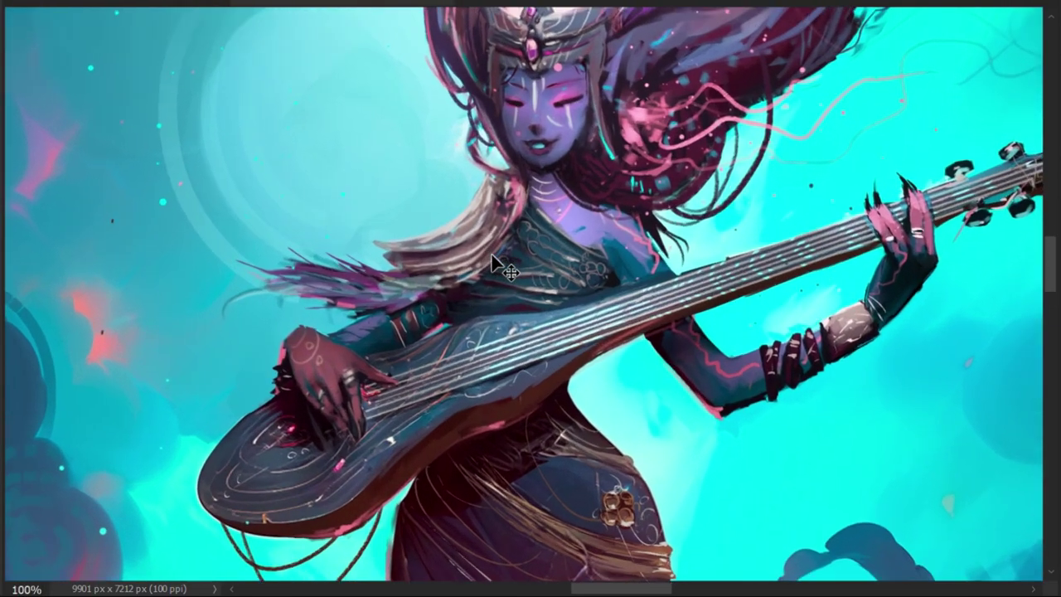
{"action": "key", "text": "ctrl+plus"}
{"action": "left_click_drag", "start_coordinate": [570, 245], "coordinate": [614, 166]}
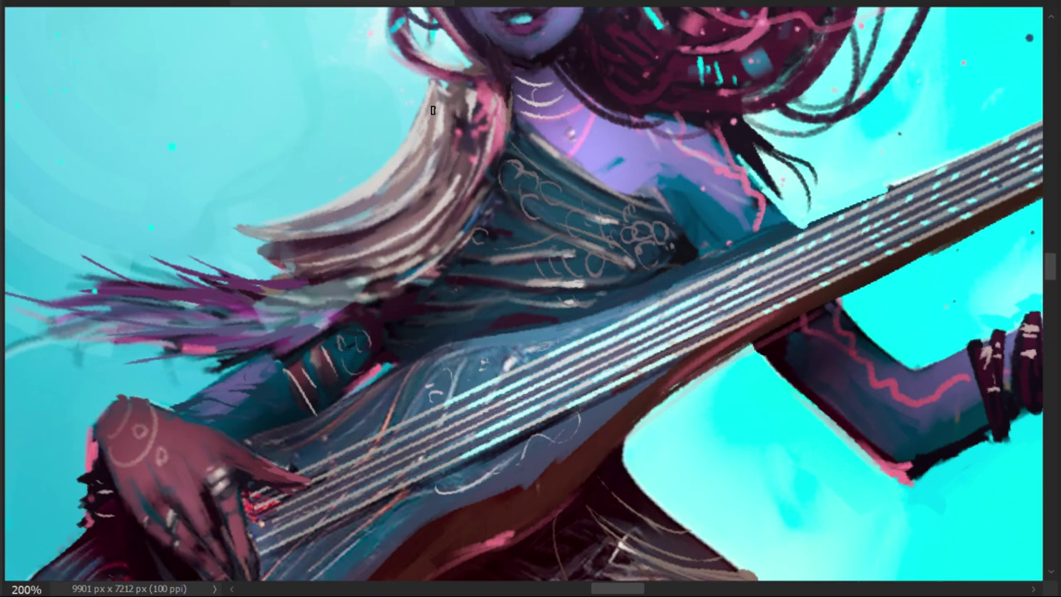
{"action": "left_click", "coordinate": [561, 157], "text": "alt"}
{"action": "key", "text": "ctrl+minus"}
{"action": "key", "text": "ctrl+minus"}
{"action": "key", "text": "ctrl+plus"}
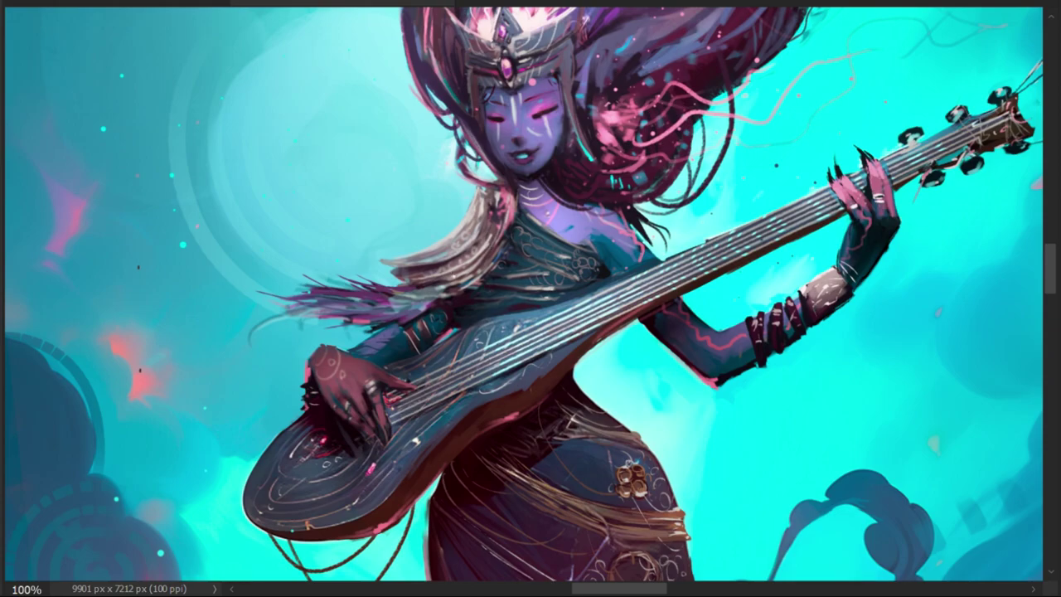
{"action": "mouse_move", "coordinate": [465, 262]}
{"action": "left_mouse_down"}
{"action": "mouse_move", "coordinate": [452, 297]}
{"action": "mouse_move", "coordinate": [491, 244]}
{"action": "mouse_move", "coordinate": [454, 300]}
{"action": "left_mouse_up"}
{"action": "key", "text": "minus"}
{"action": "key", "text": "minus"}
{"action": "key", "text": "minus"}
{"action": "key", "text": "minus"}
{"action": "key", "text": "plus"}
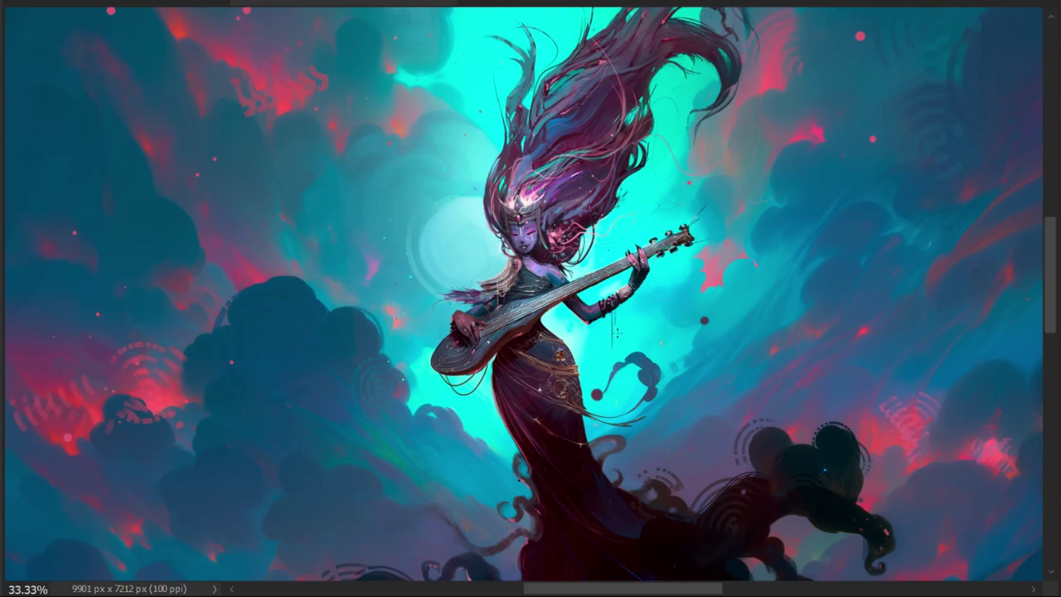
{"action": "key", "text": "plus"}
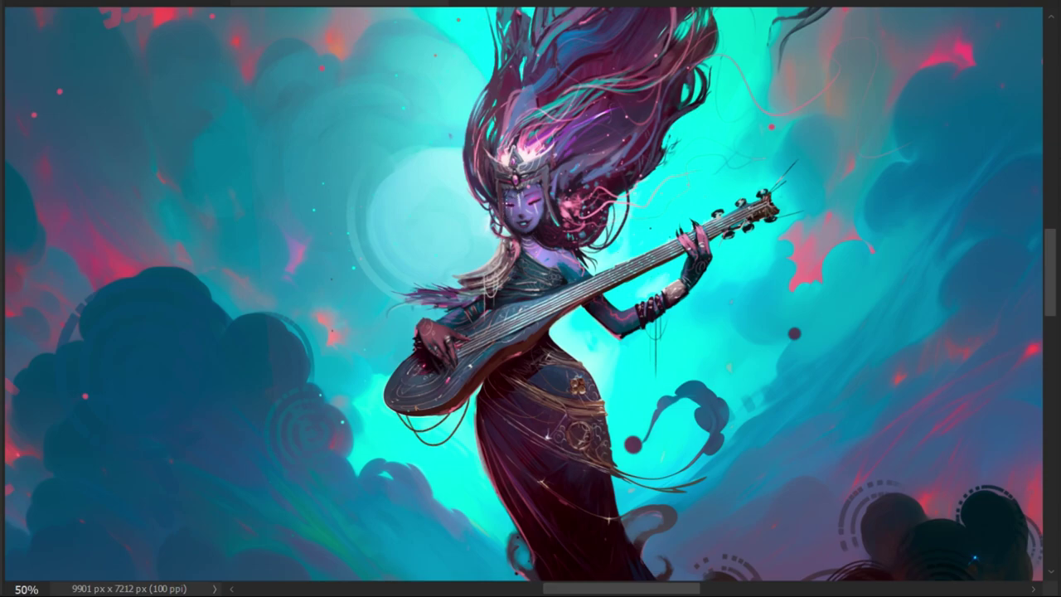
{"action": "scroll", "coordinate": [519, 197], "scroll_direction": "up", "scroll_amount": 1}
{"action": "scroll", "coordinate": [519, 197], "scroll_direction": "up", "scroll_amount": 3}
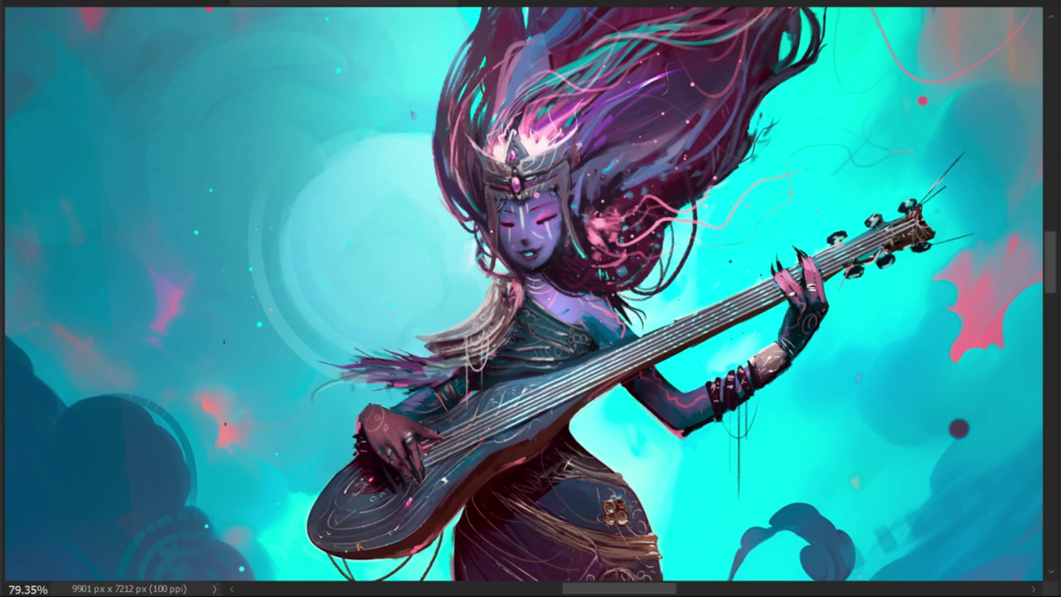
{"action": "left_click", "coordinate": [583, 256]}
- Pan down to the gown and paint dark blue along the cloud swirl's top to join its right lobe
{"action": "left_click_drag", "start_coordinate": [778, 488], "coordinate": [652, 161]}
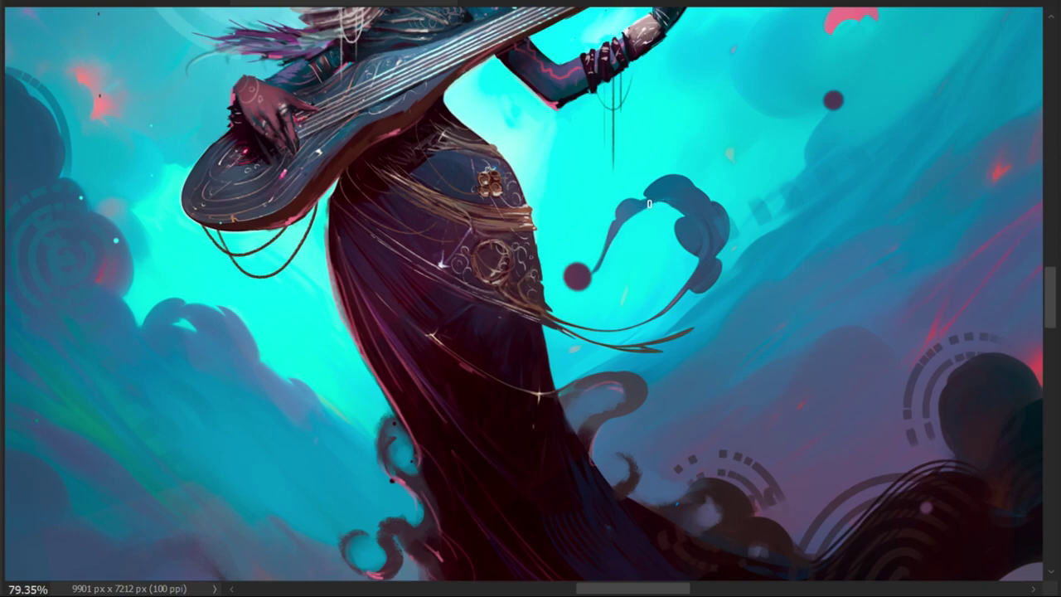
{"action": "mouse_move", "coordinate": [651, 199]}
{"action": "left_mouse_down"}
{"action": "mouse_move", "coordinate": [659, 177]}
{"action": "mouse_move", "coordinate": [697, 177]}
{"action": "mouse_move", "coordinate": [685, 174]}
{"action": "left_mouse_up"}
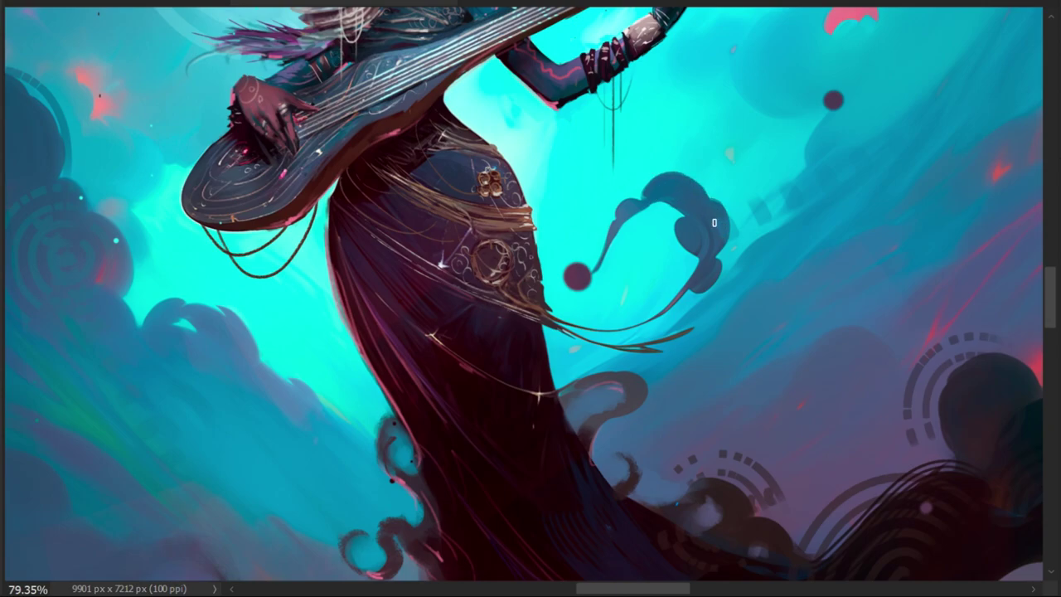